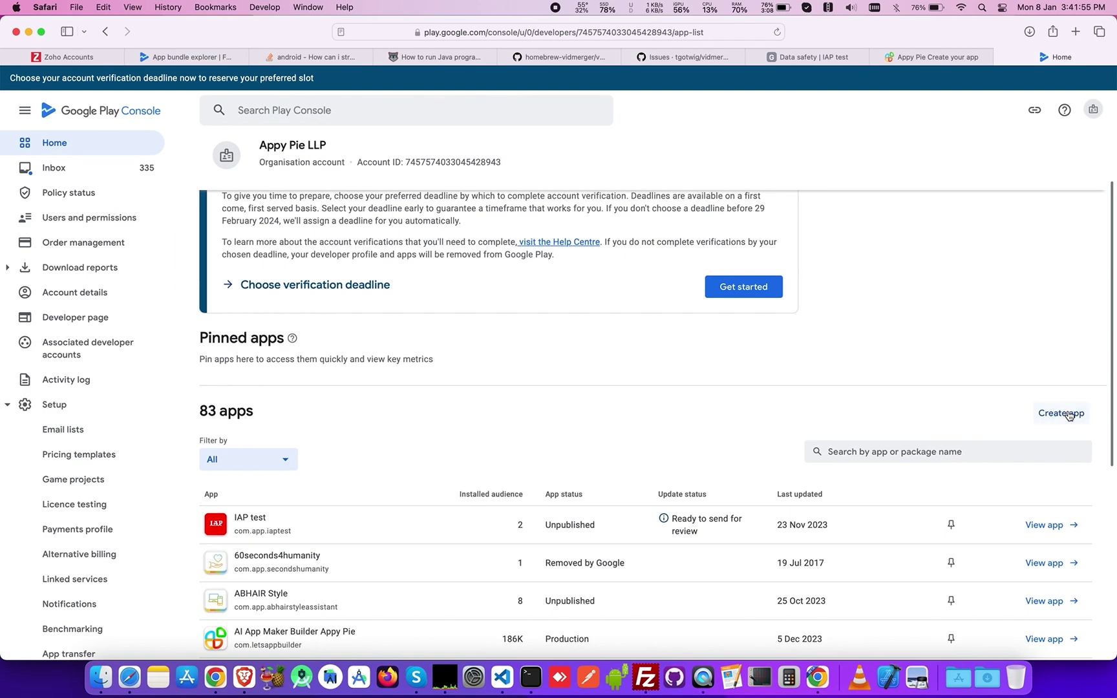
Step: Start a new app and name it 'Demo App'
left_click(1046, 417)
left_click(425, 238)
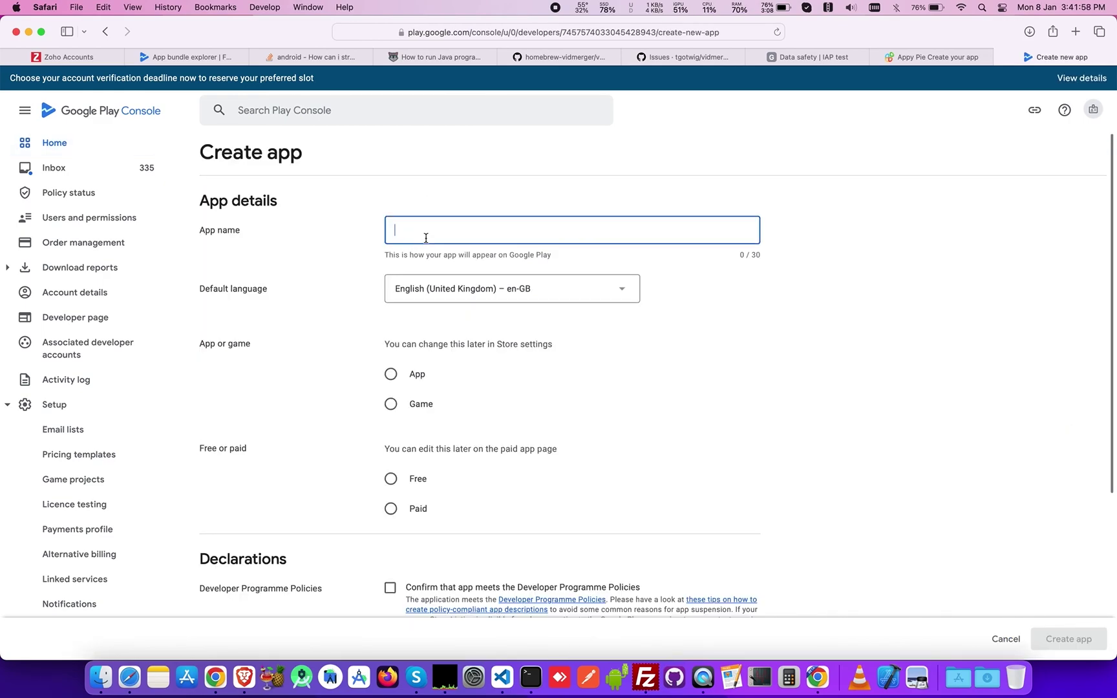
type("Demo App")
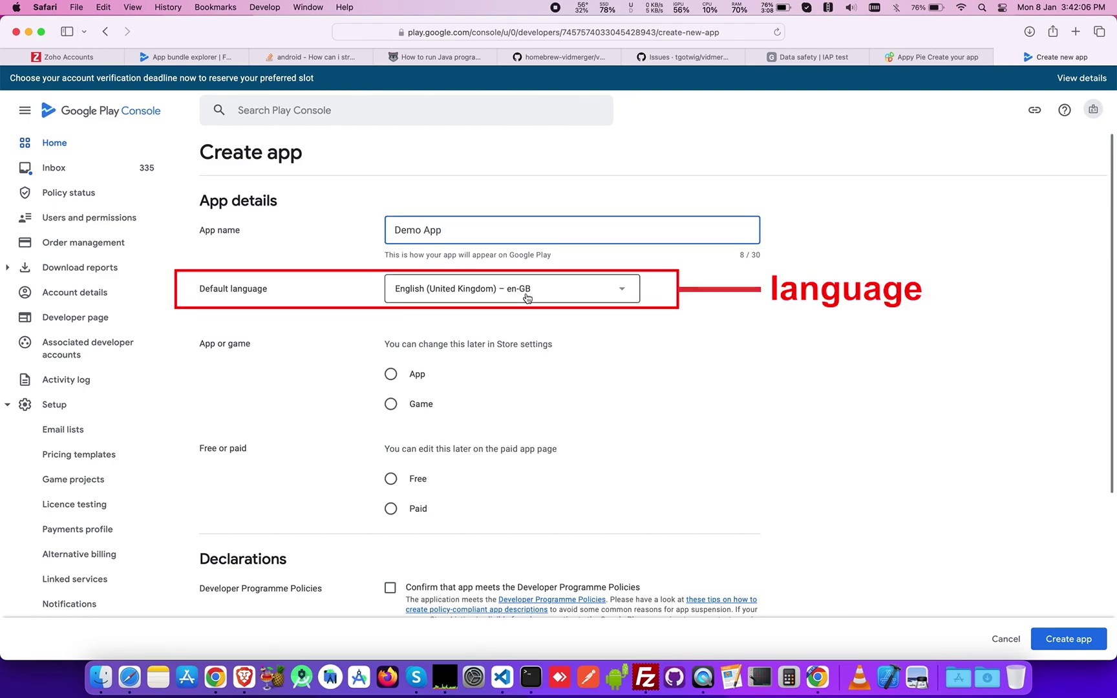
left_click(598, 356)
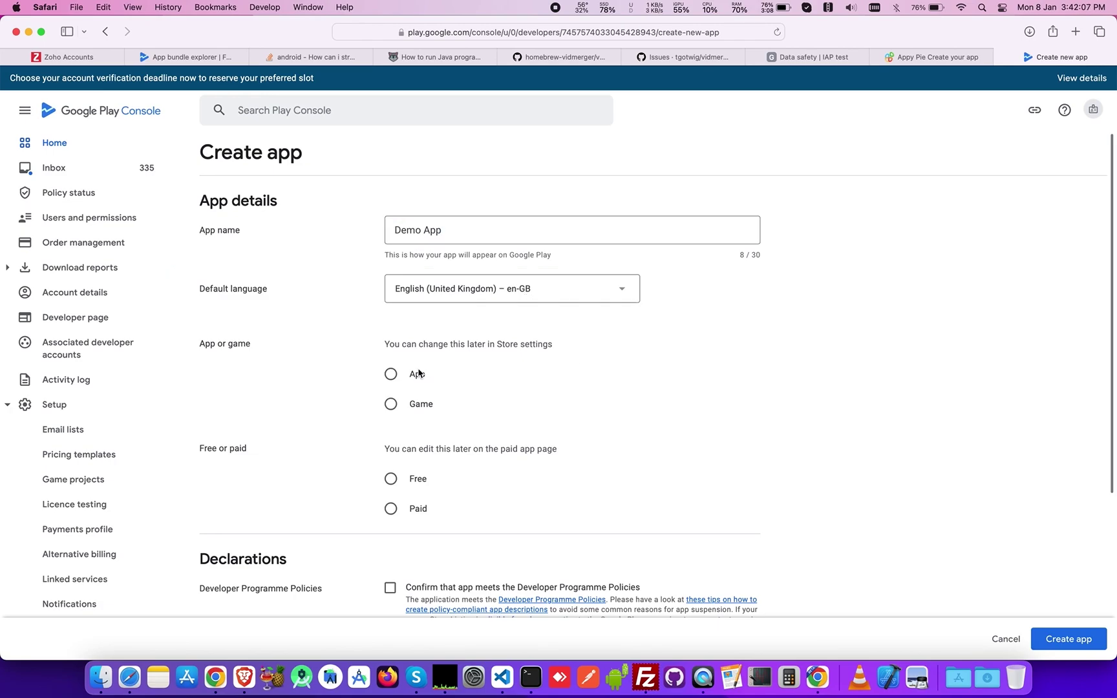
Step: Set the app type to App and the price to Free
scroll(418, 374, "down", 2)
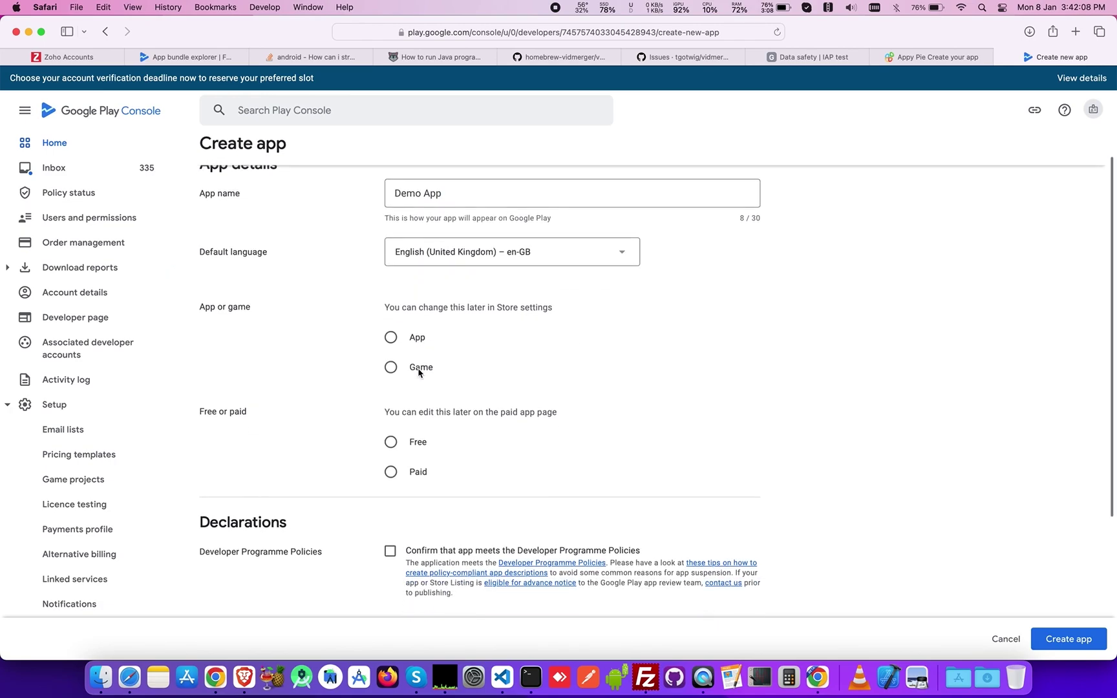
left_click(392, 336)
scroll(401, 368, "down", 2)
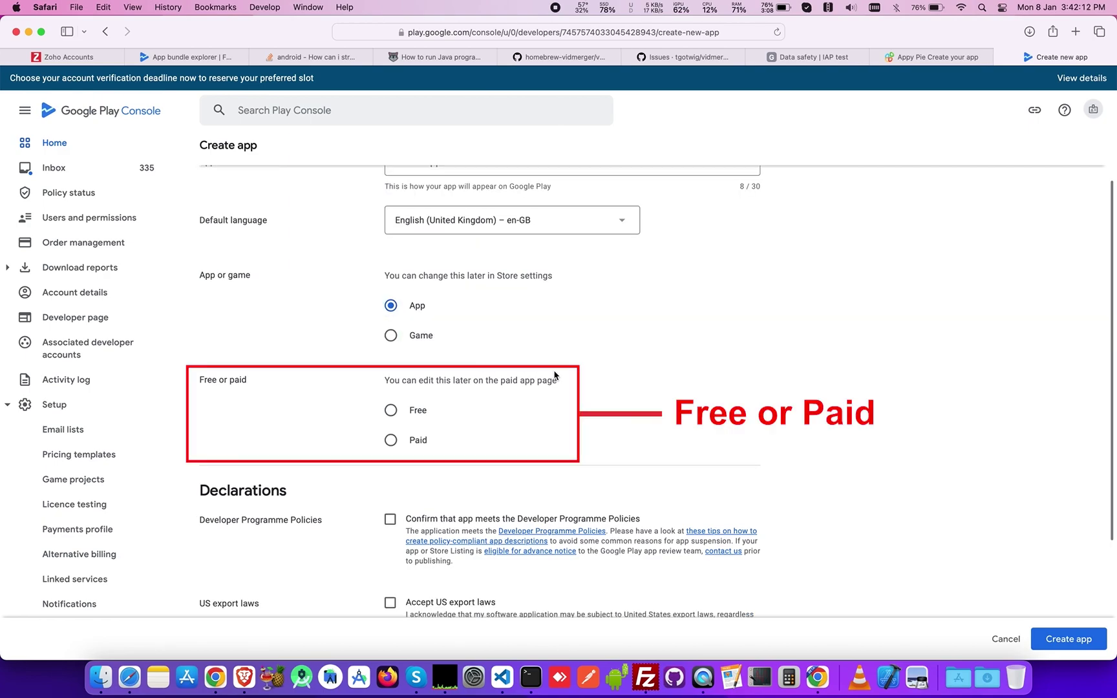
left_click(391, 409)
scroll(381, 388, "down", 1)
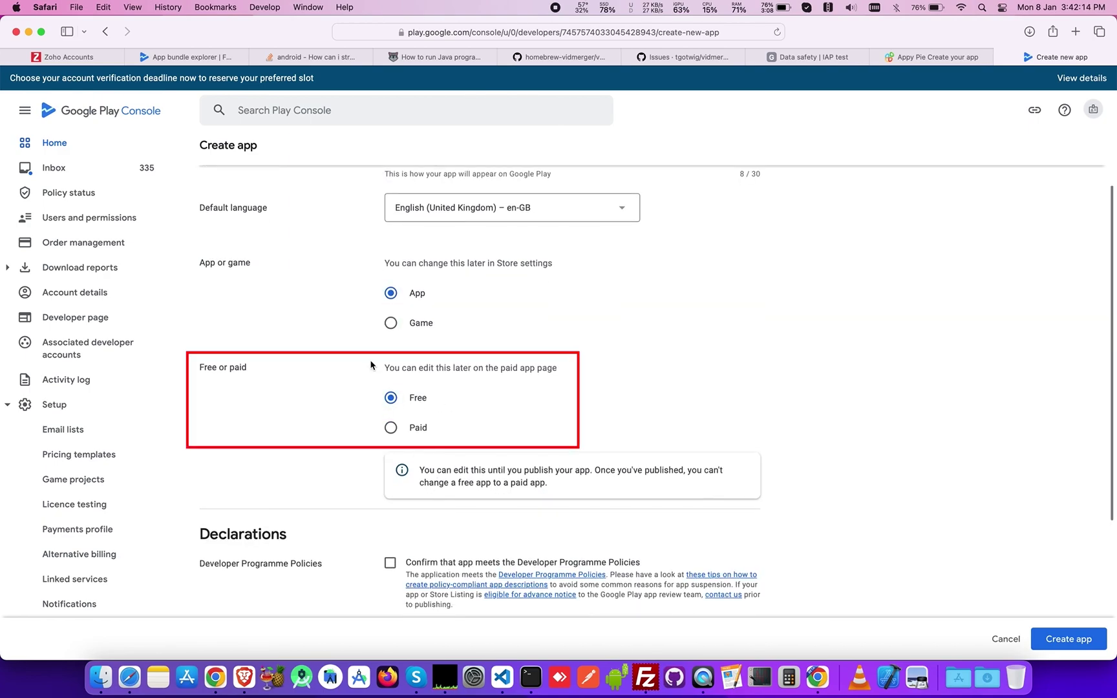
left_click(391, 427)
scroll(391, 427, "down", 1)
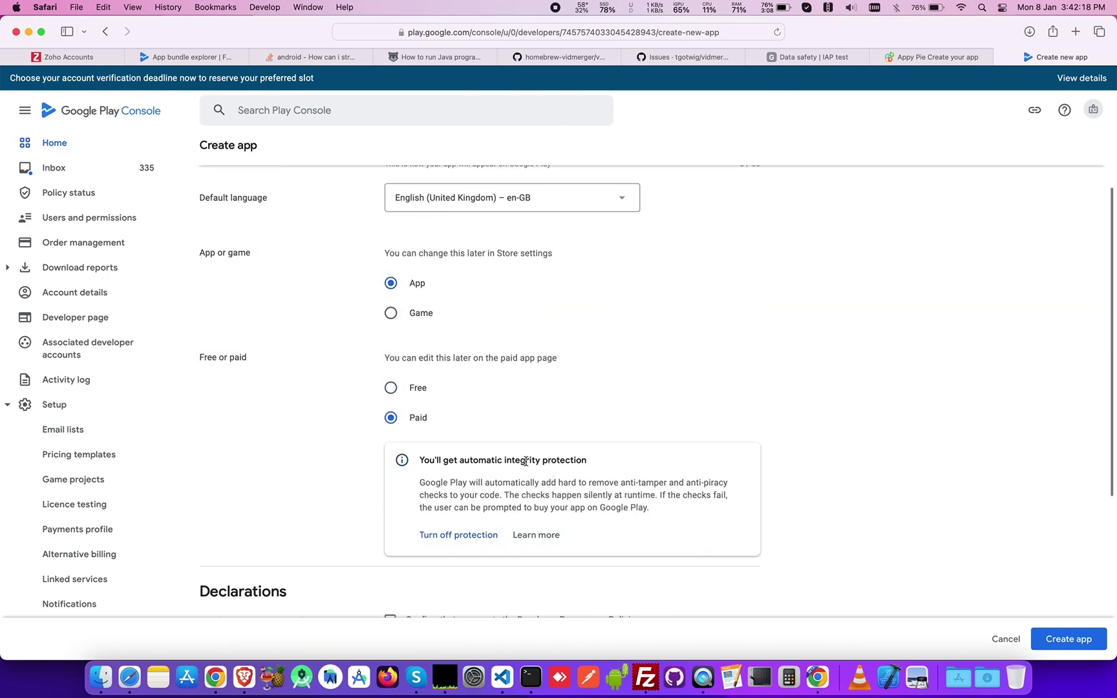
left_click(417, 389)
scroll(418, 478, "down", 5)
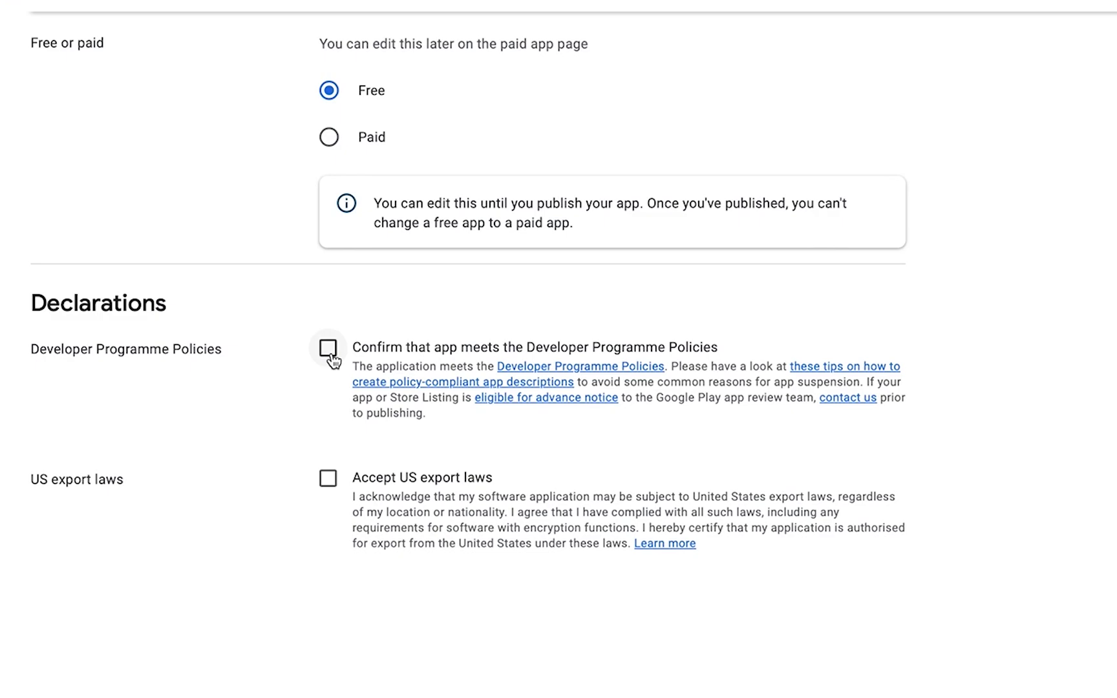
Step: Accept the Developer Programme Policies and US export laws declarations, then create the app
left_click(330, 352)
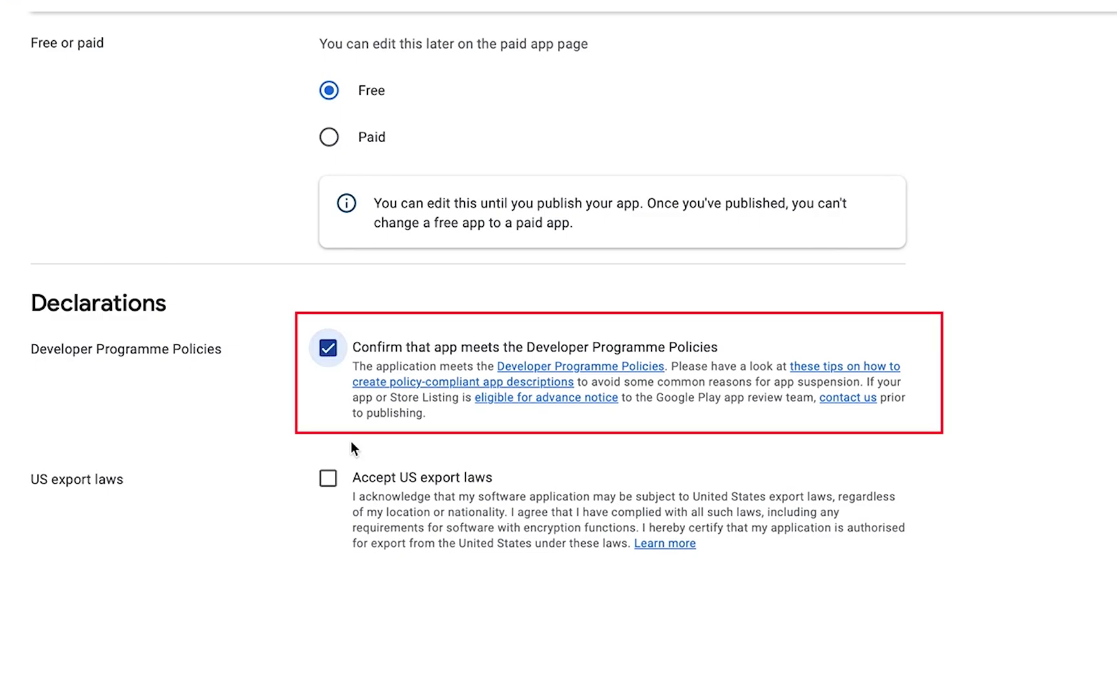
scroll(352, 443, "down", 1)
left_click(327, 456)
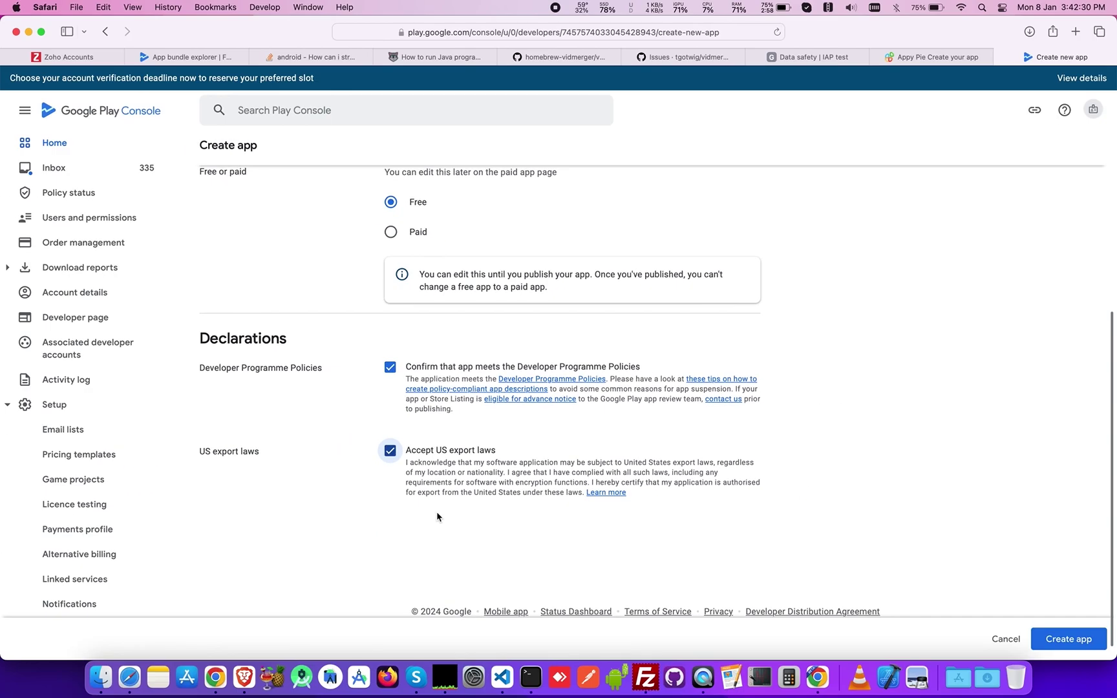
scroll(485, 522, "down", 1)
left_click(1060, 640)
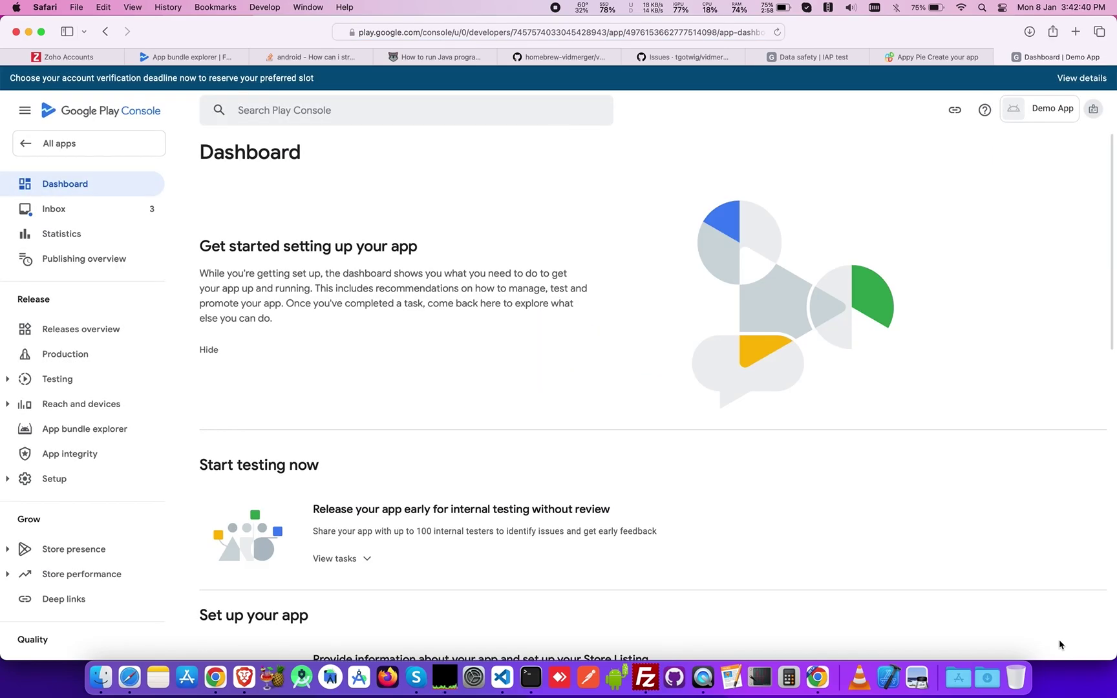
Step: Go to Store presence > Main store listing for Demo App
scroll(87, 544, "down", 2)
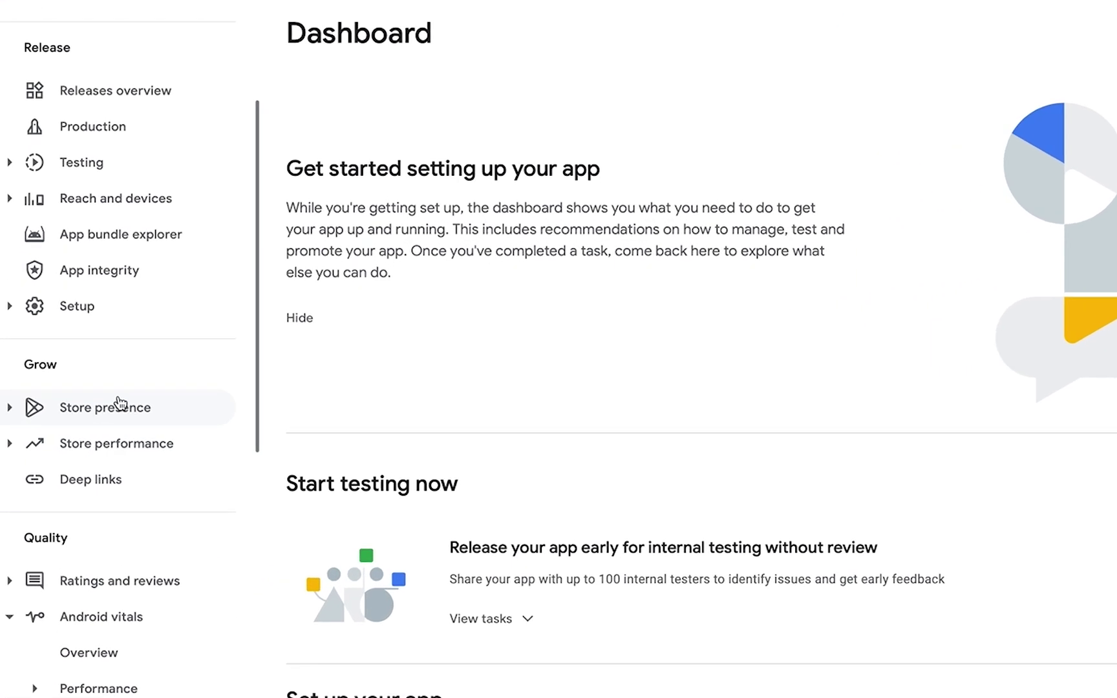
scroll(107, 362, "down", 2)
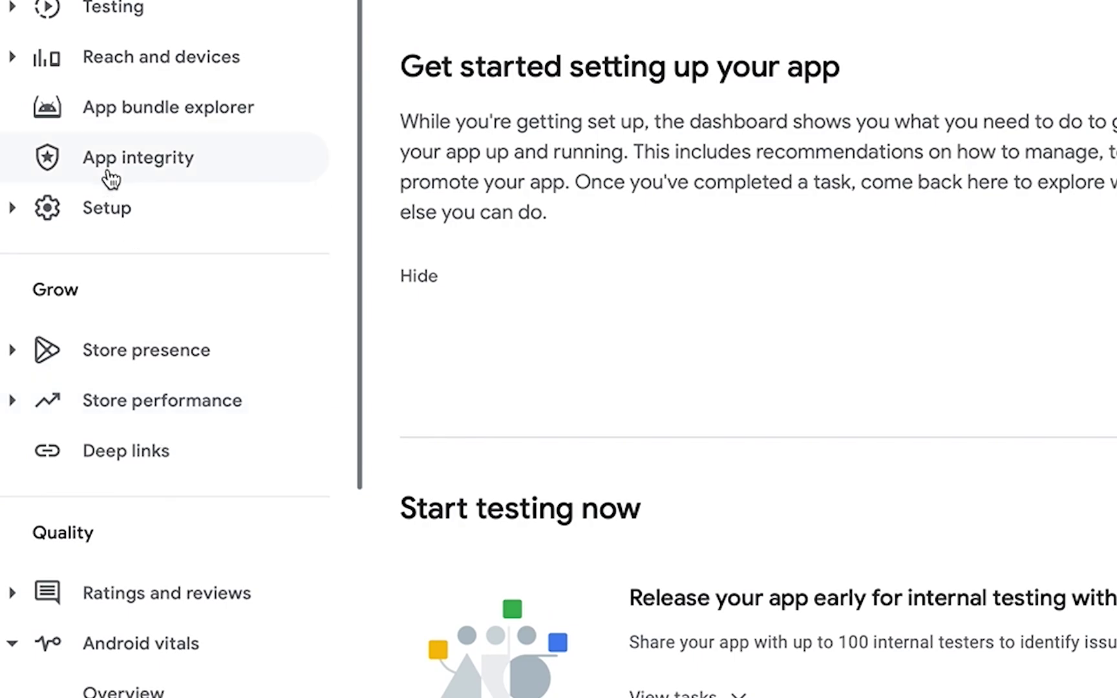
left_click(159, 369)
scroll(159, 486, "down", 3)
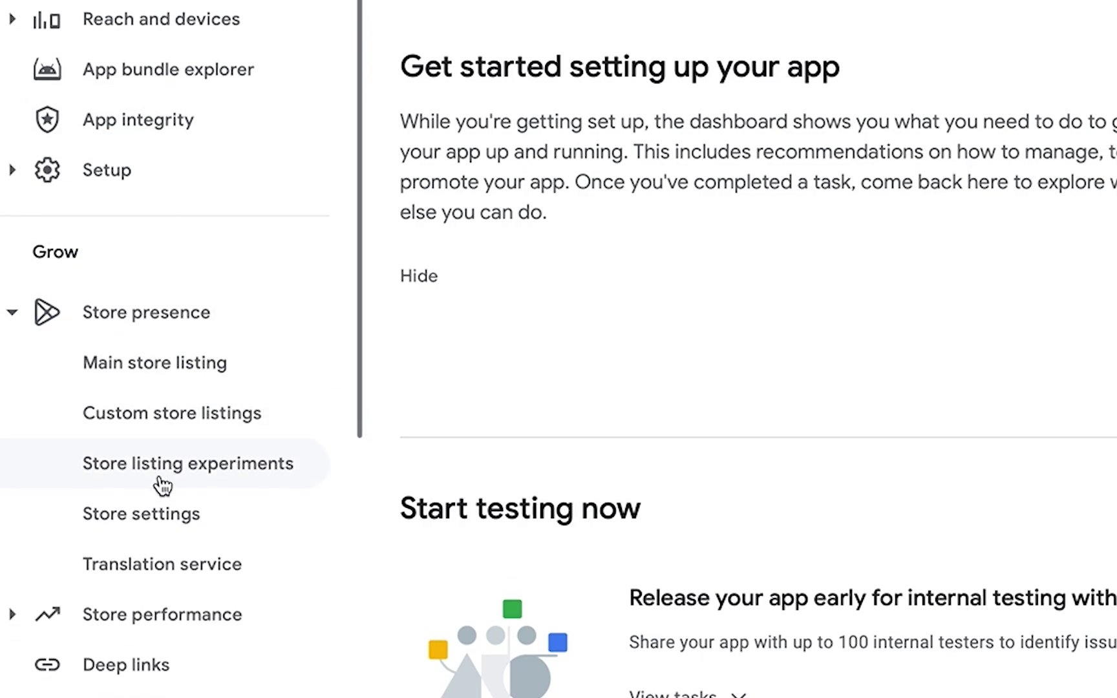
left_click(146, 336)
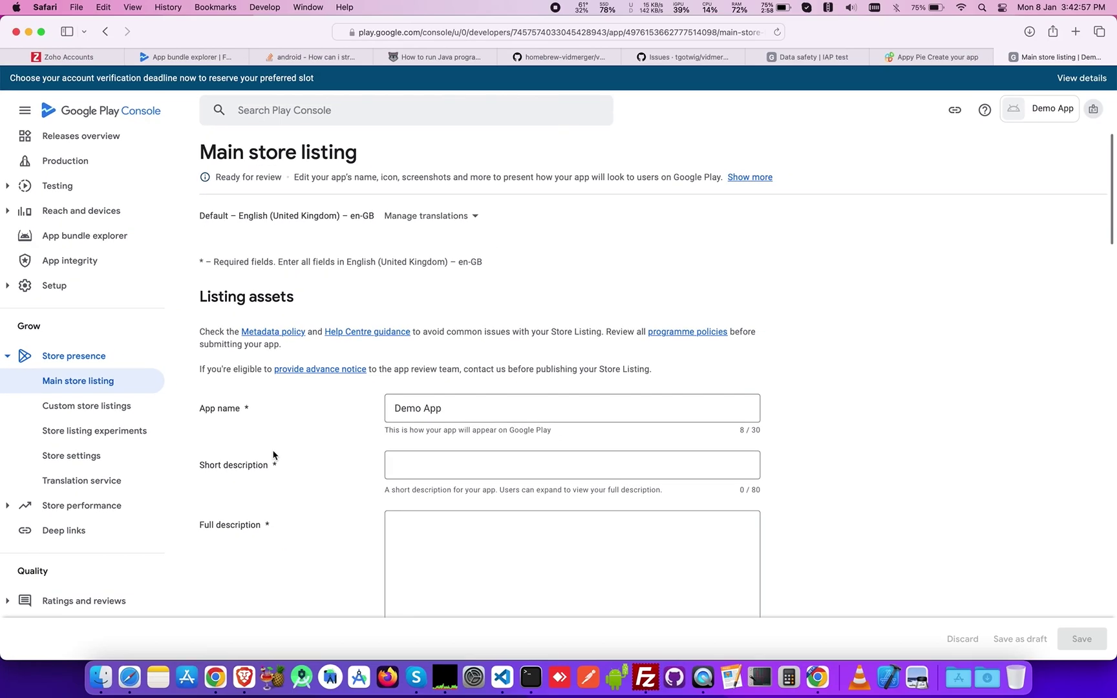
scroll(274, 454, "down", 3)
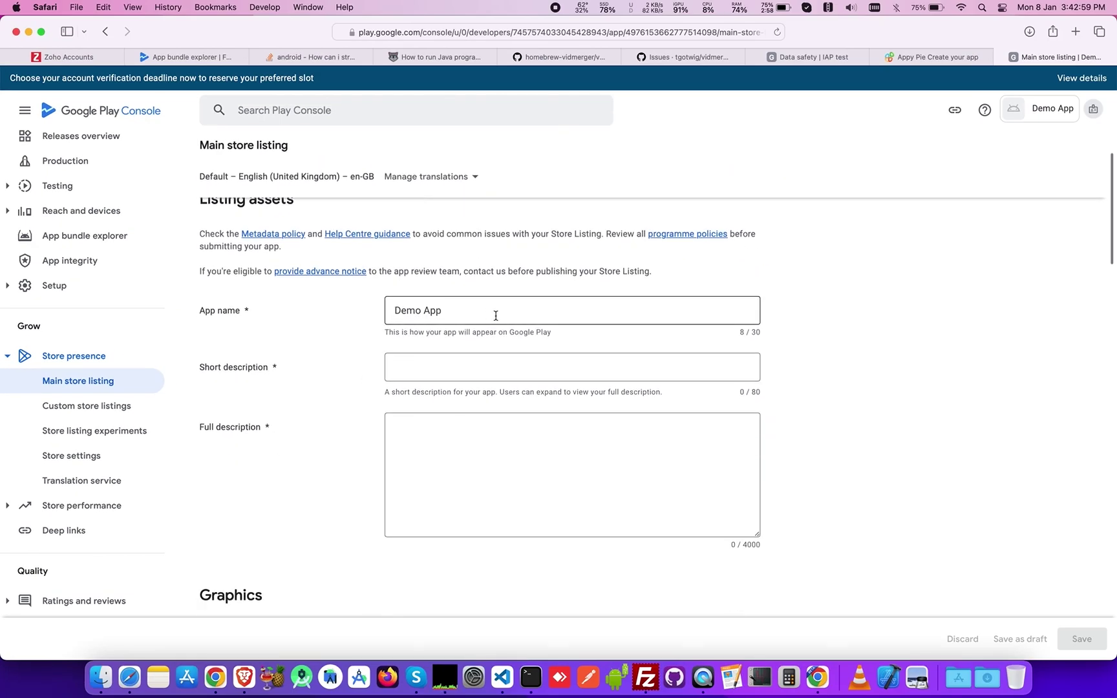
Step: Enter the short description 'Demo app Short Description' and copy it
left_click(475, 366)
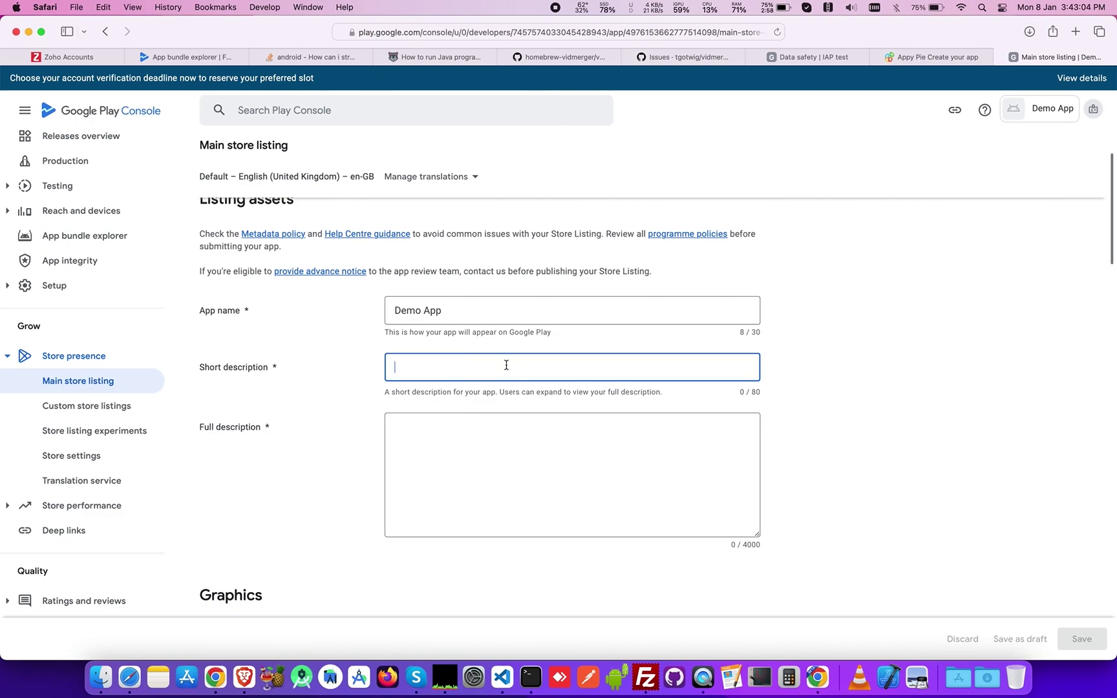
type("De")
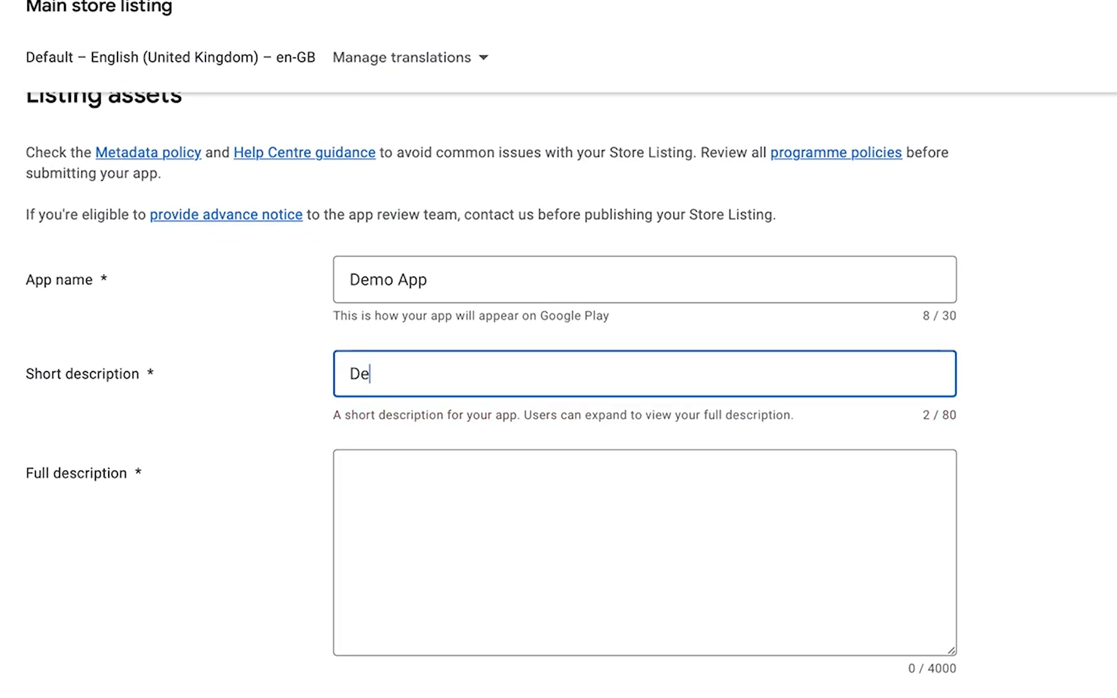
type("mo app Short Description")
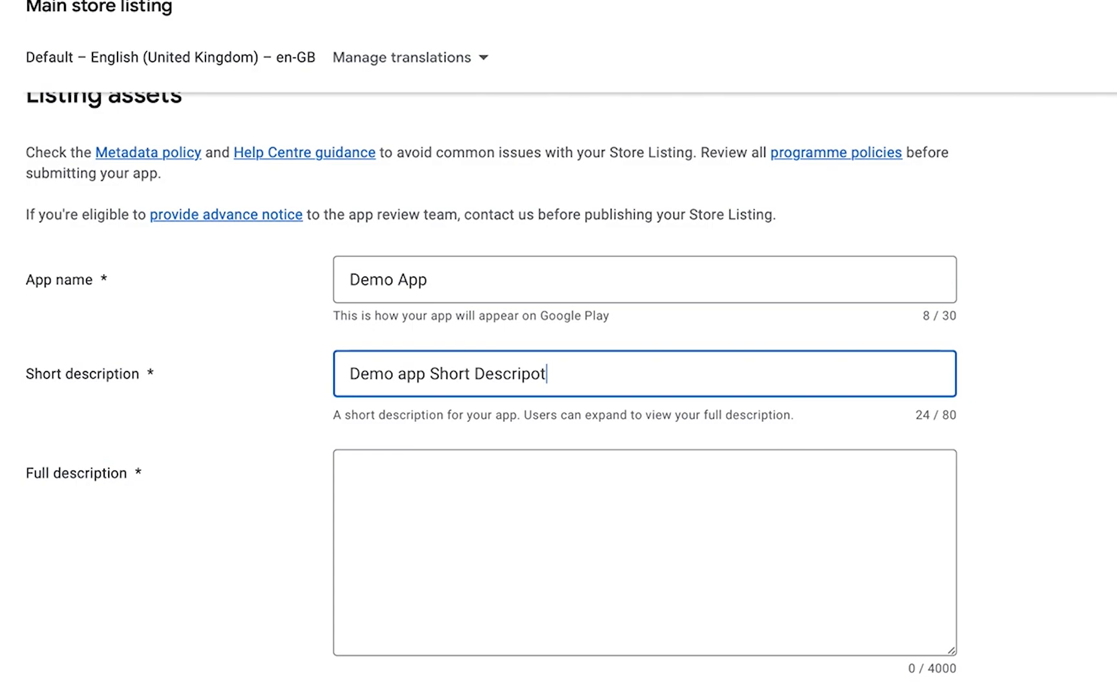
triple_click(586, 379)
key("ctrl+c")
Step: Fill the full description with 'Demo app Full Description' pasted repeatedly
left_click(430, 477)
key("ctrl+v")
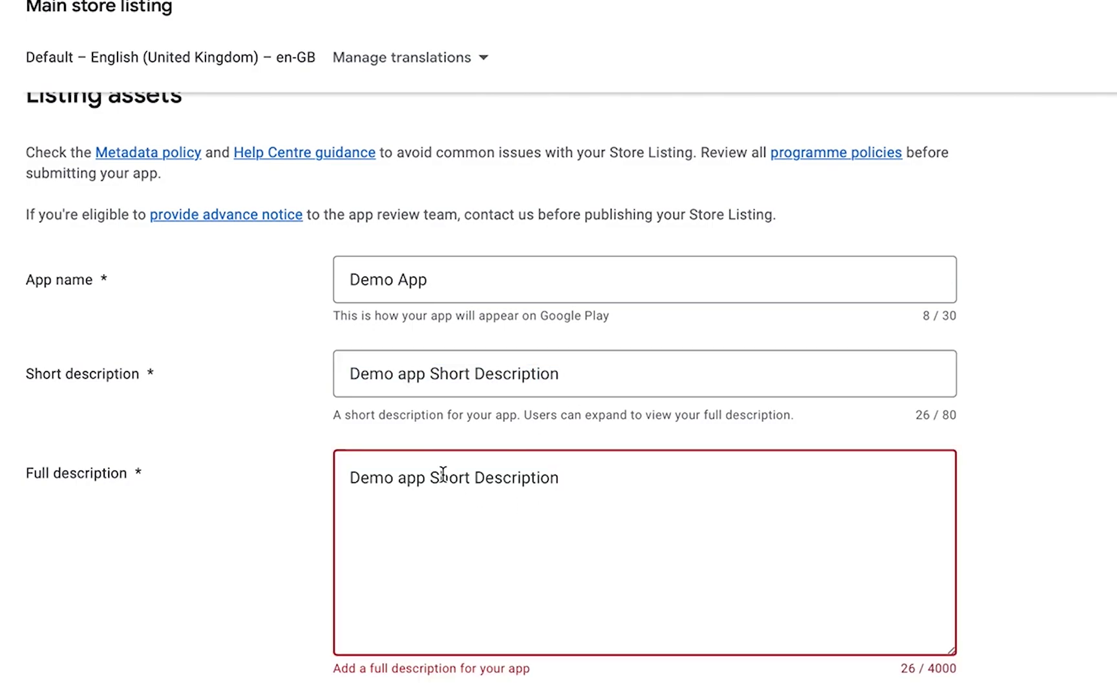
double_click(430, 478)
type("Full")
key("ctrl+a")
key("ctrl+c")
key("ctrl+v")
key("ctrl+v")
key("ctrl+v")
key("ctrl+v")
scroll(411, 491, "down", 5)
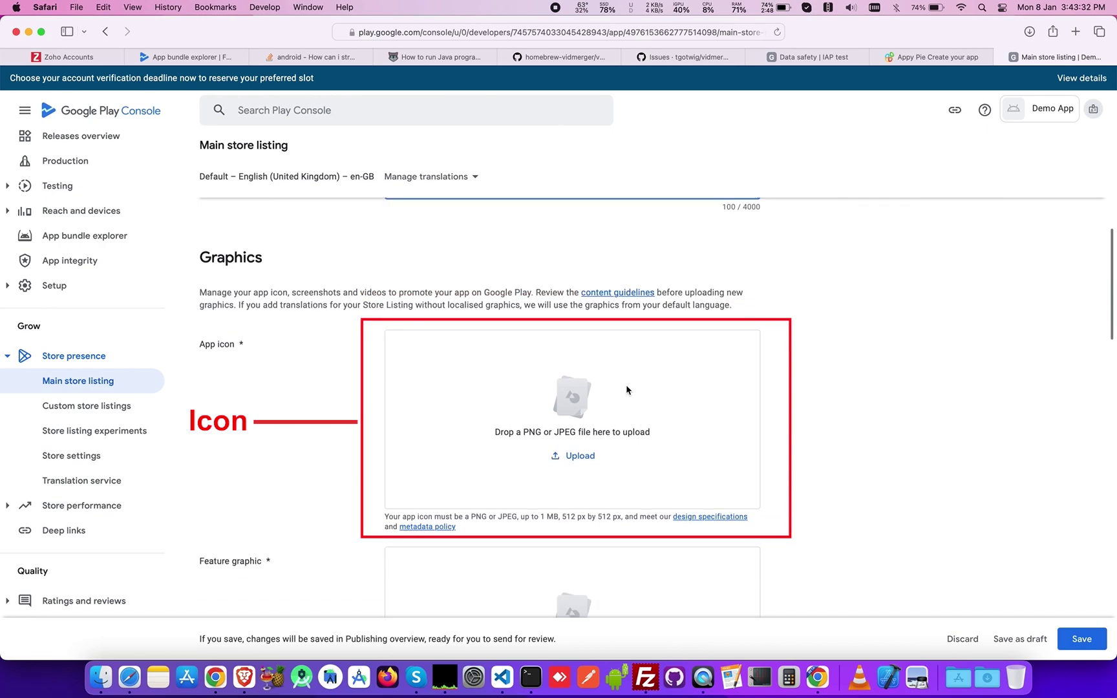
Step: Upload the app icon and feature graphic images
left_click(574, 451)
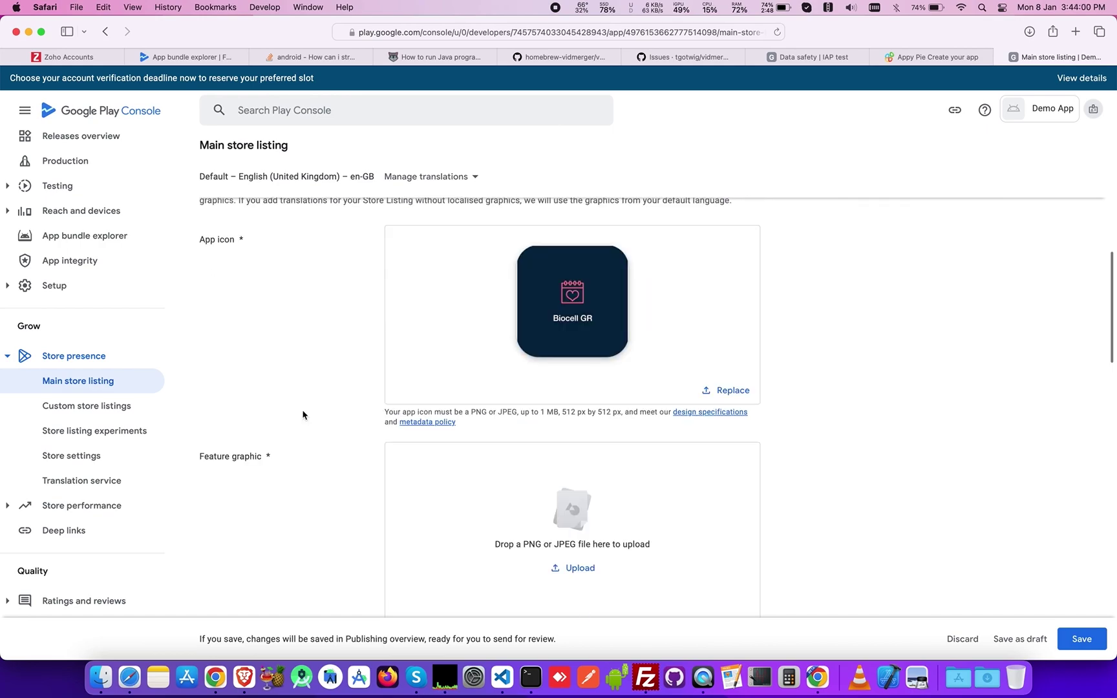
left_click(566, 568)
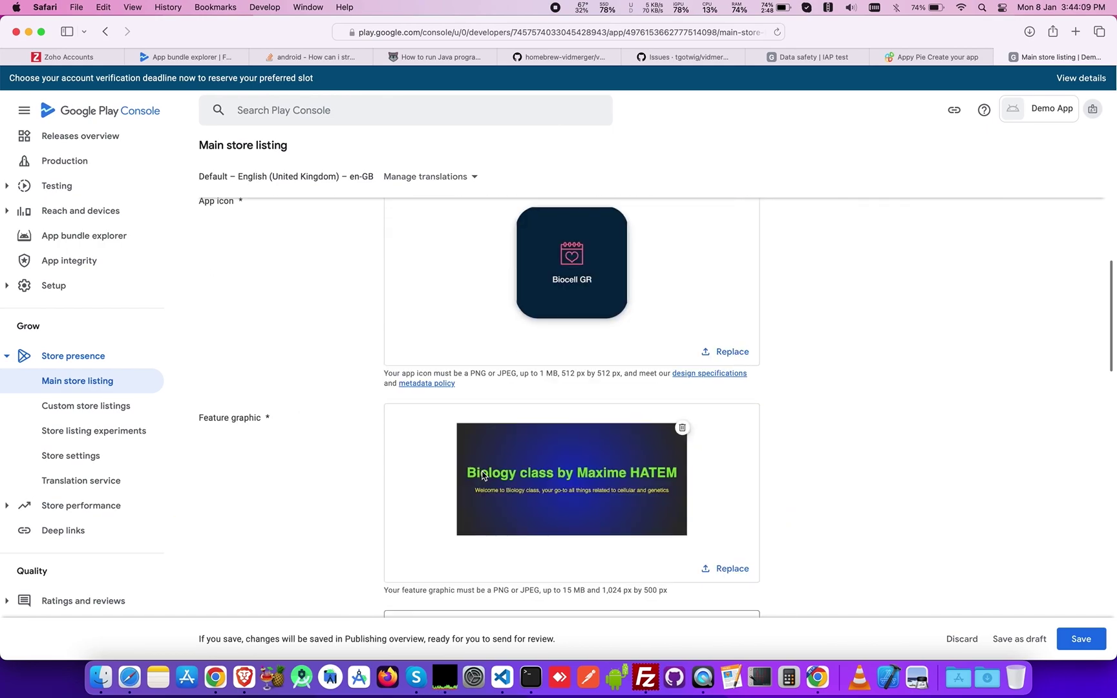
scroll(485, 474, "down", 2)
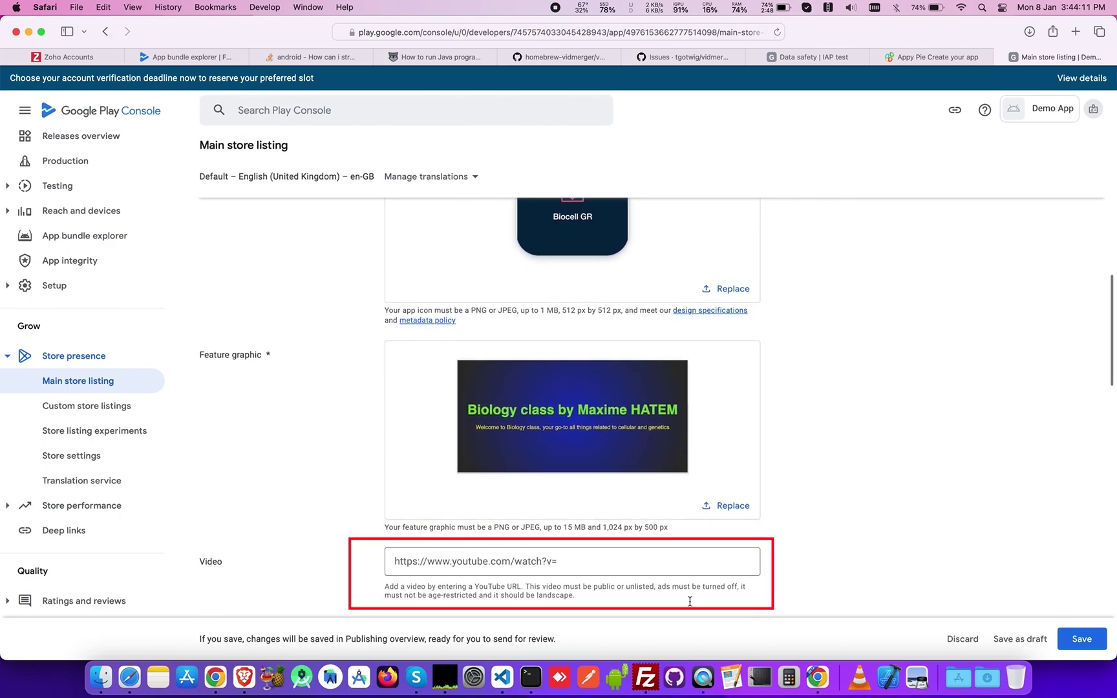
scroll(647, 556, "down", 3)
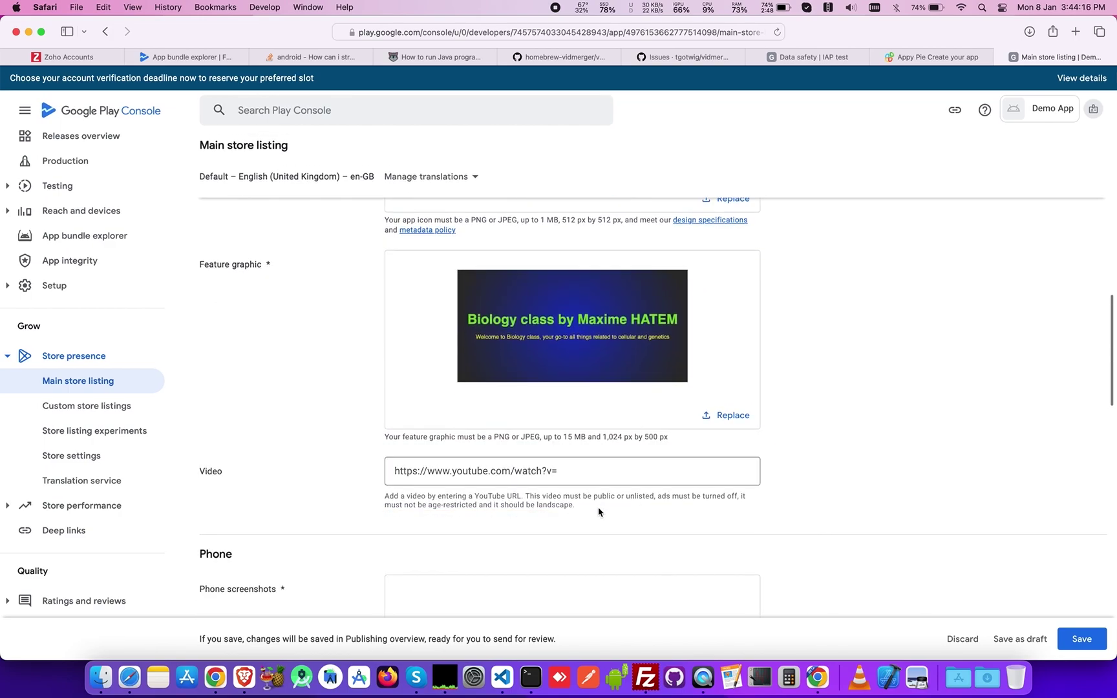
scroll(598, 512, "down", 8)
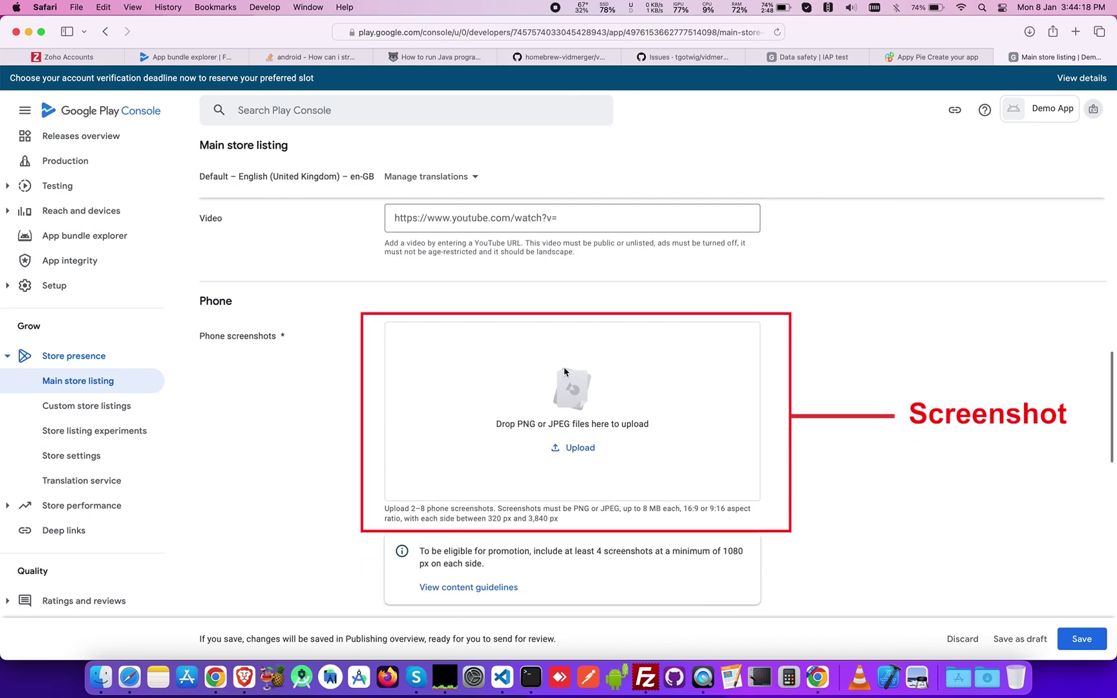
Step: Upload all four PNGs from the phoneScreenshots folder as phone screenshots
left_click(573, 448)
double_click(483, 294)
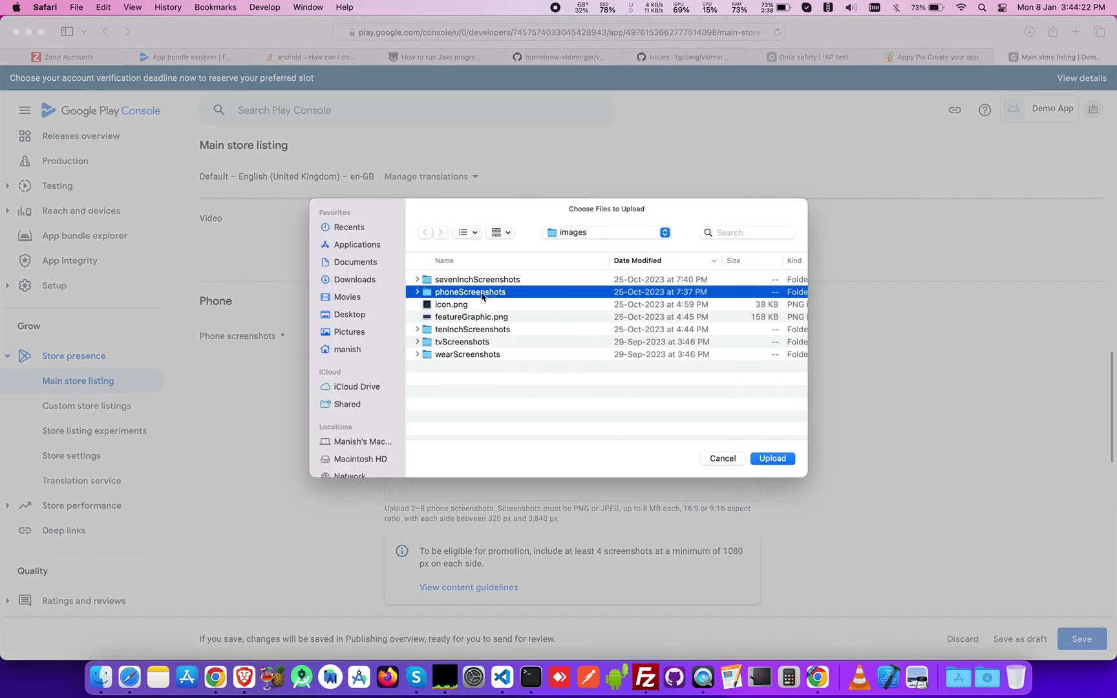
left_click(476, 308)
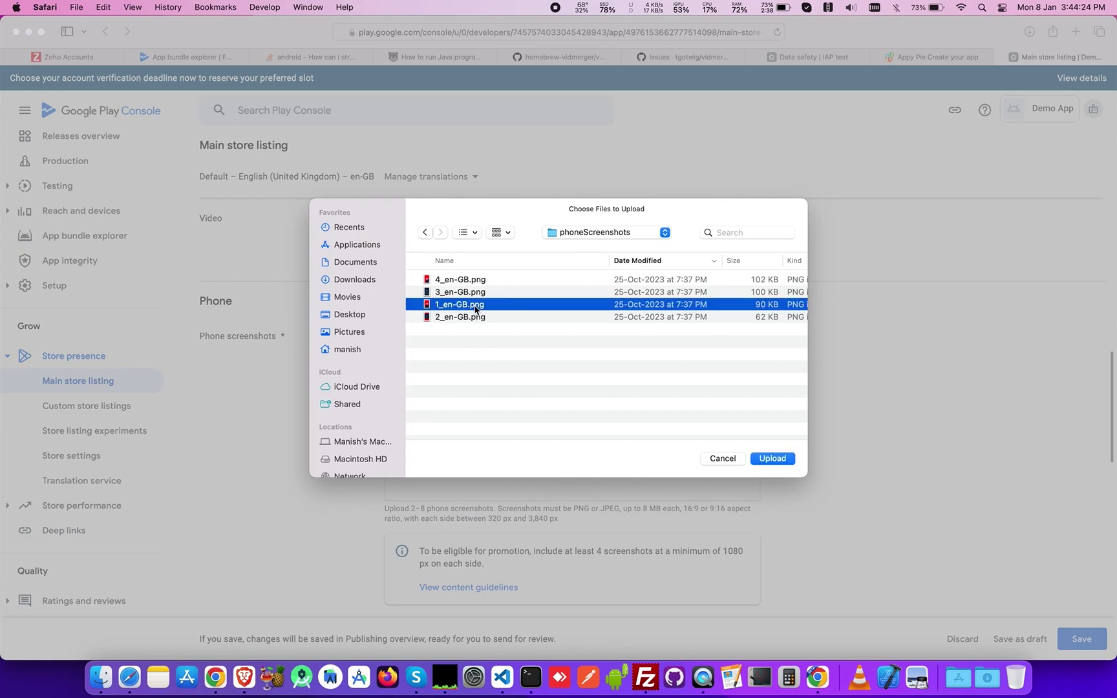
key("Up")
key("Up")
key("shift+Down")
key("shift+Down")
key("shift+Down")
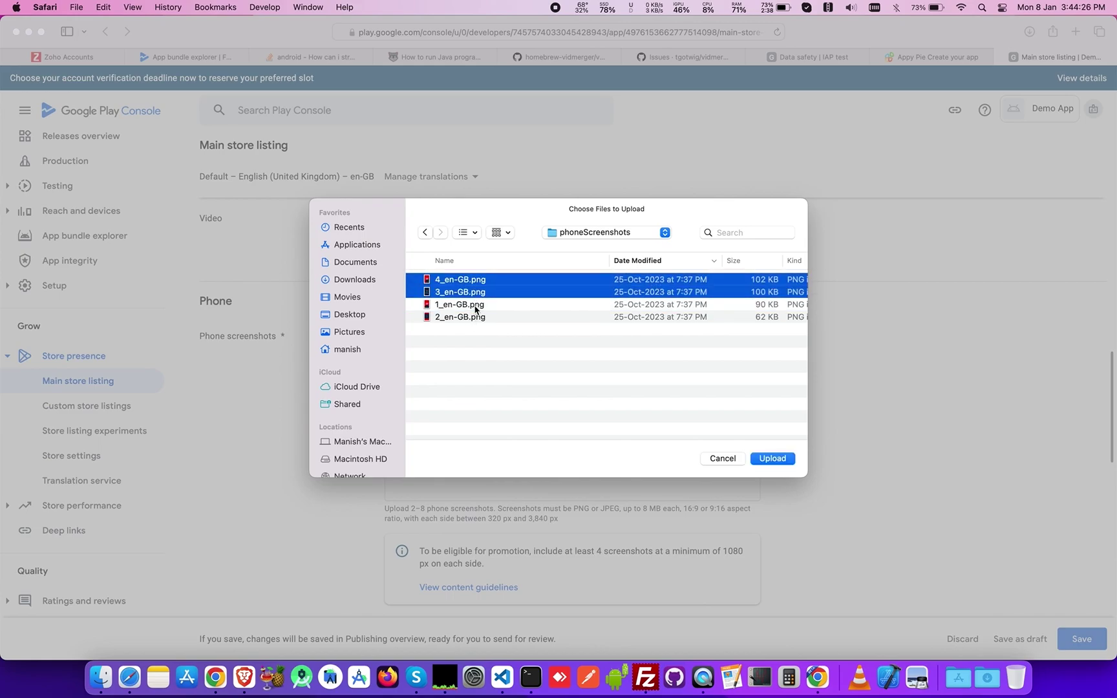
left_click(773, 459)
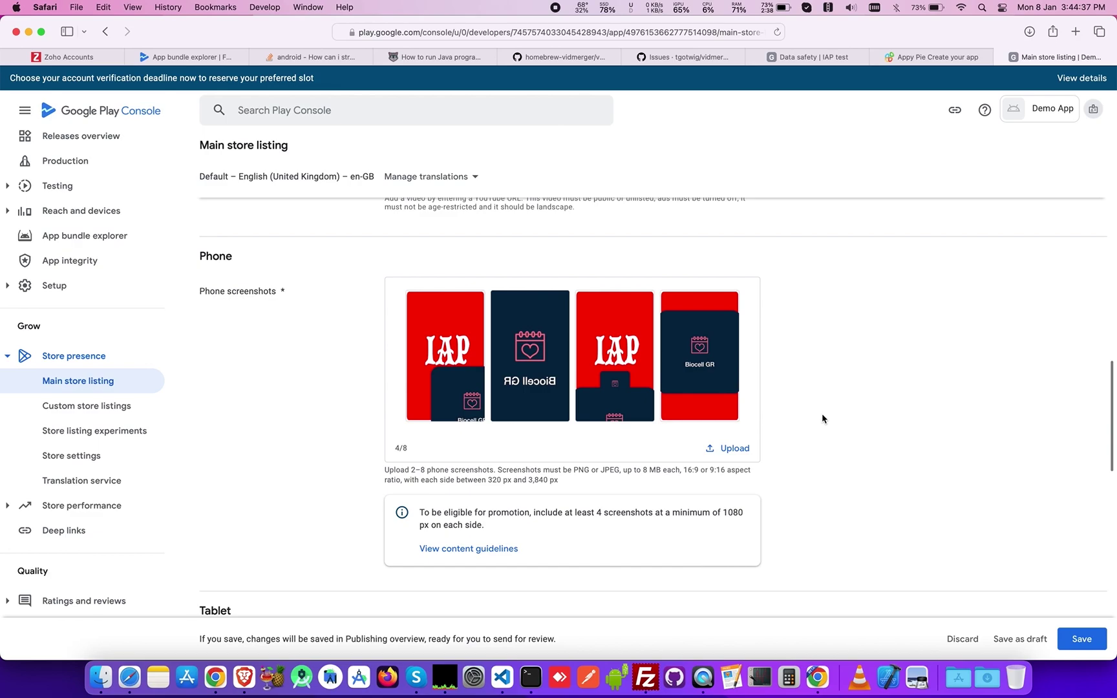
Step: Upload all four 7-inch tablet screenshots
scroll(1113, 304, "down", 5)
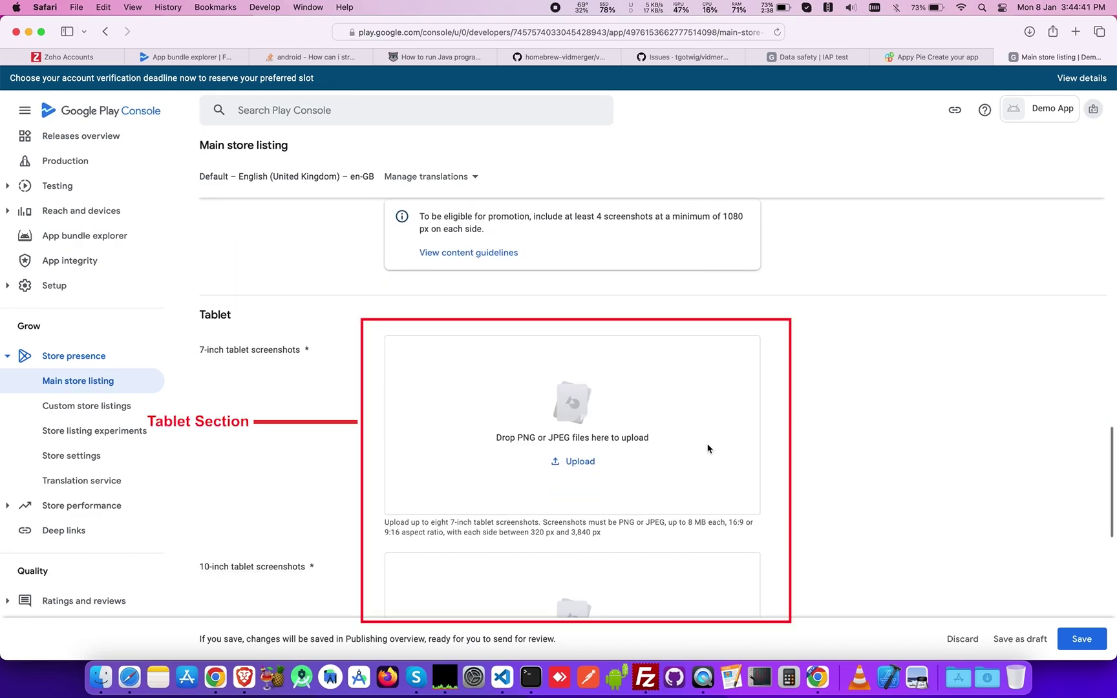
left_click(578, 462)
left_click(482, 318)
key("cmd+a")
key("Return")
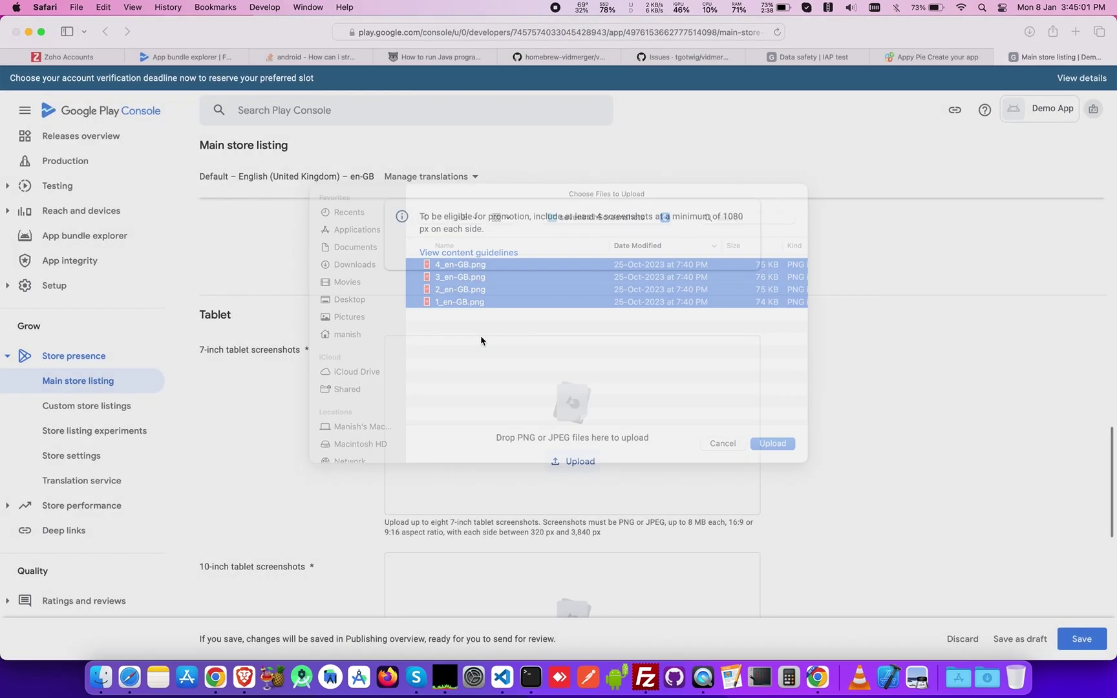
Step: Browse to google_fastlane > metadata > en-GB screenshots for the 10-inch tablet screenshots
scroll(302, 434, "down", 5)
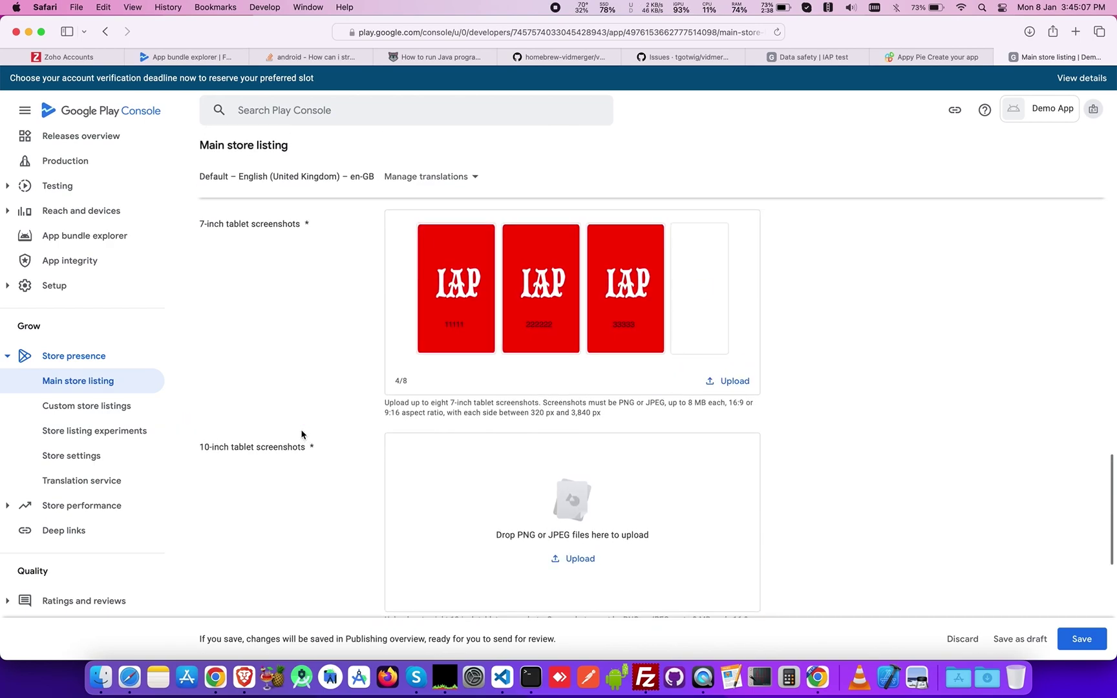
left_click(580, 483)
left_click(357, 316)
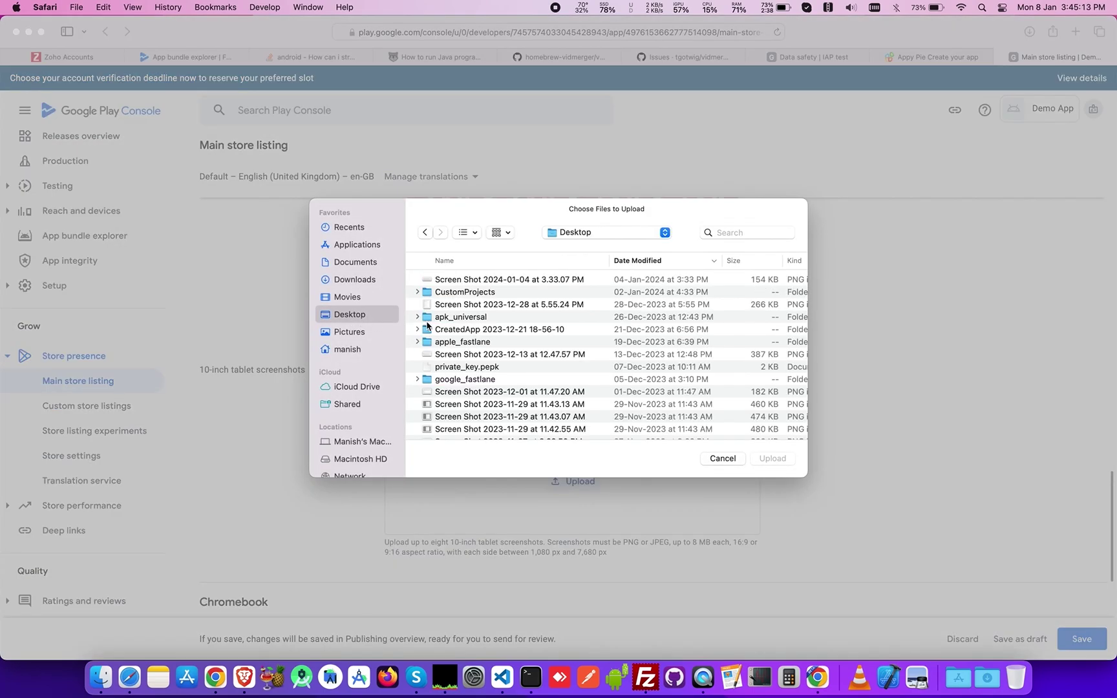
left_click(425, 233)
left_click(356, 316)
double_click(459, 362)
double_click(456, 294)
left_click(430, 233)
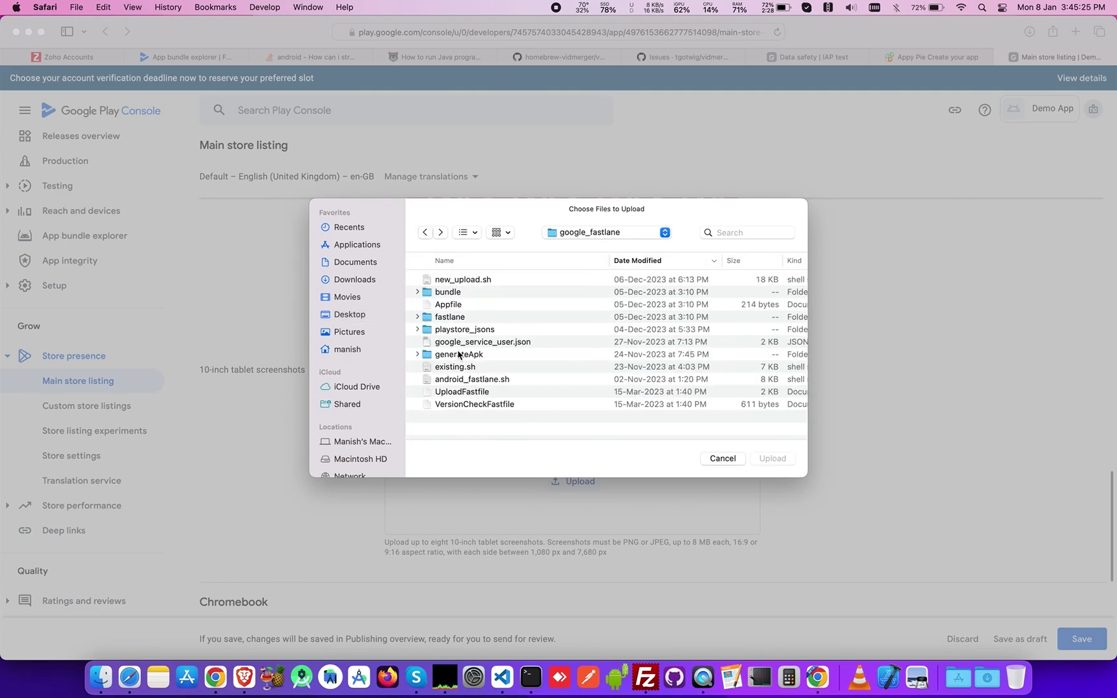
double_click(455, 317)
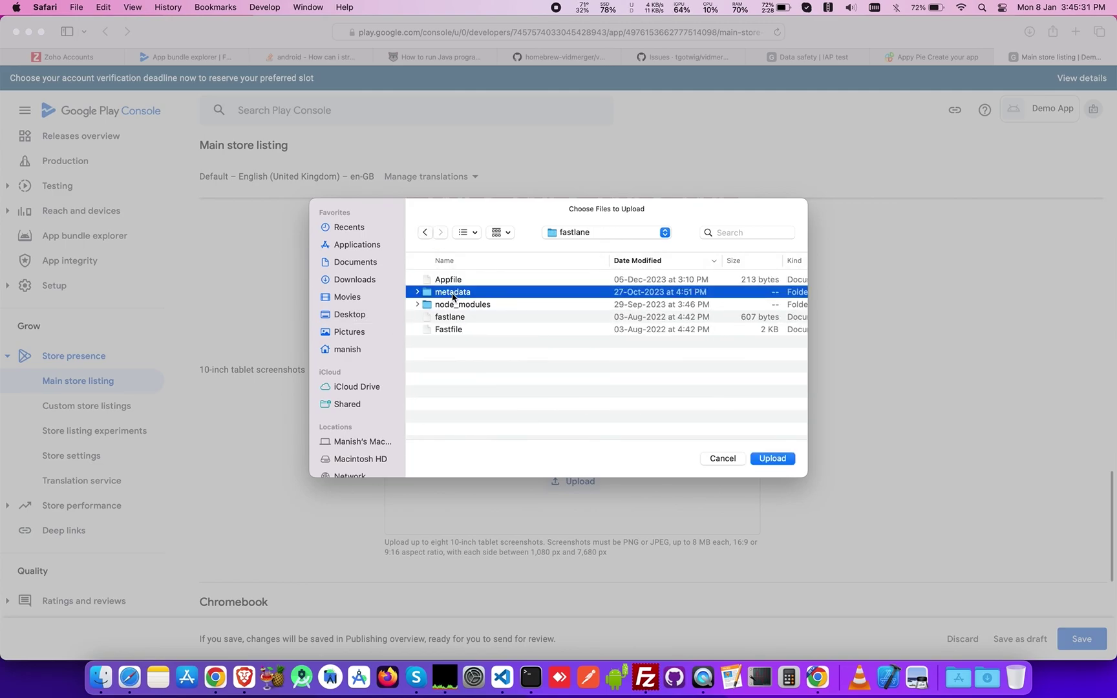
double_click(452, 291)
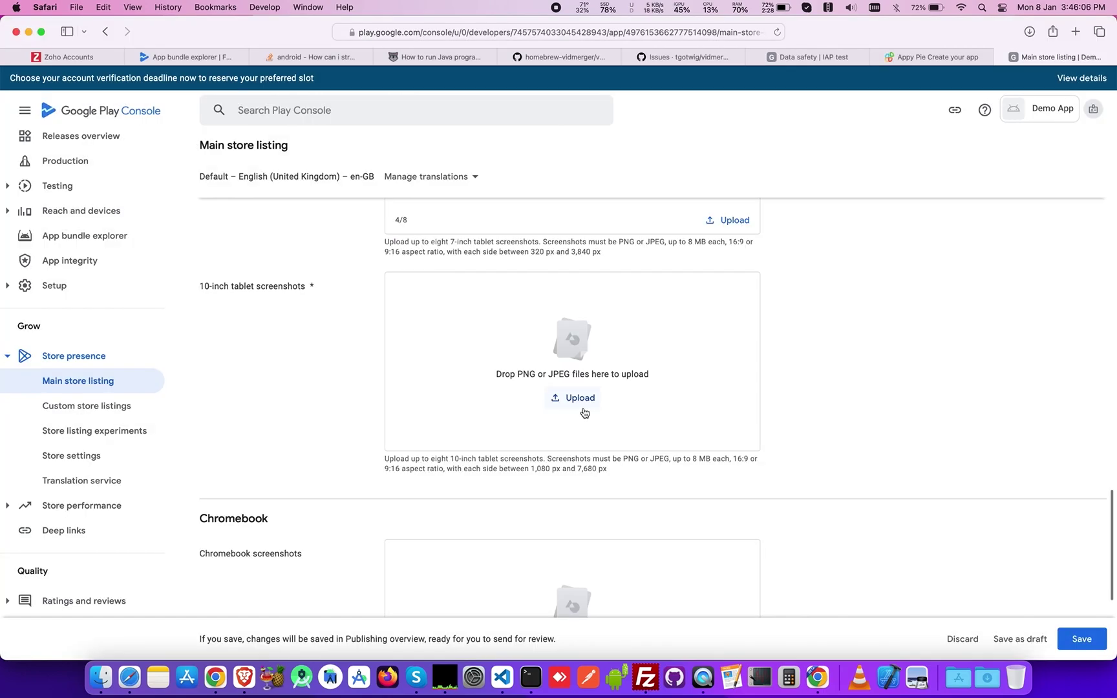
Step: Save the main store listing changes
scroll(347, 437, "down", 5)
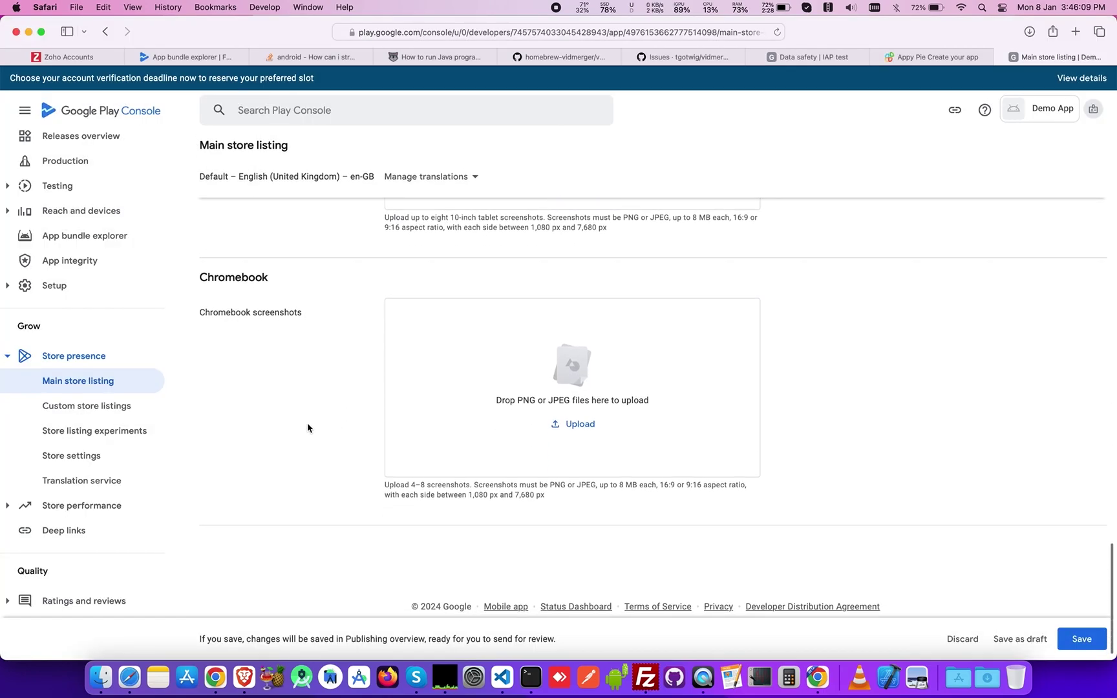
left_click(1082, 638)
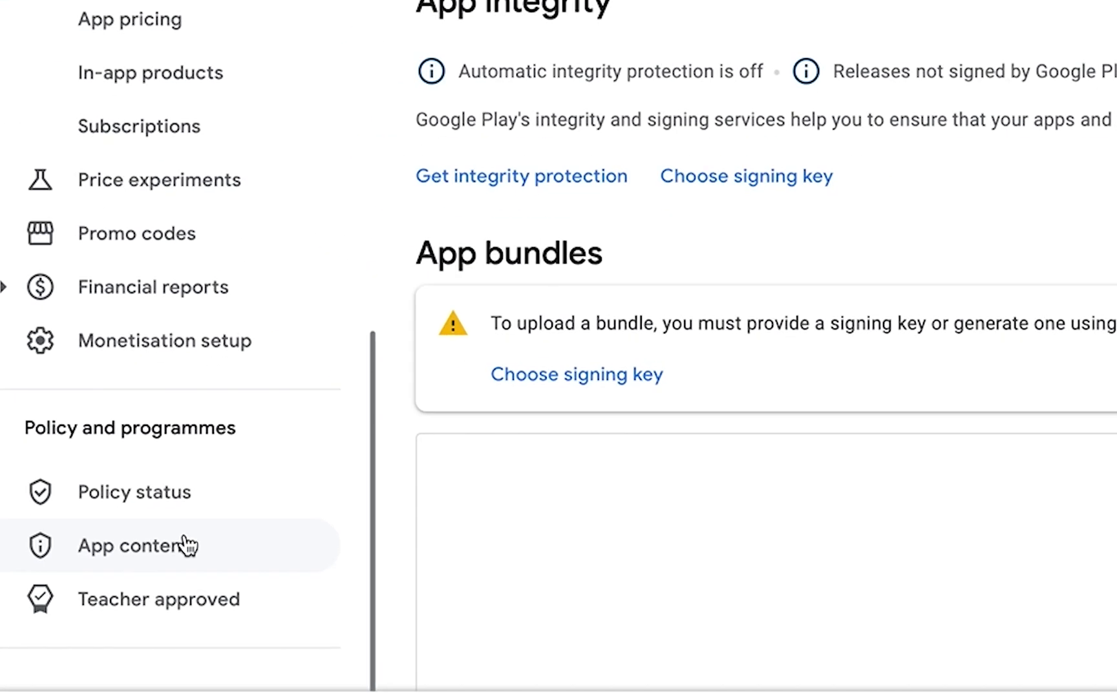
left_click(193, 547)
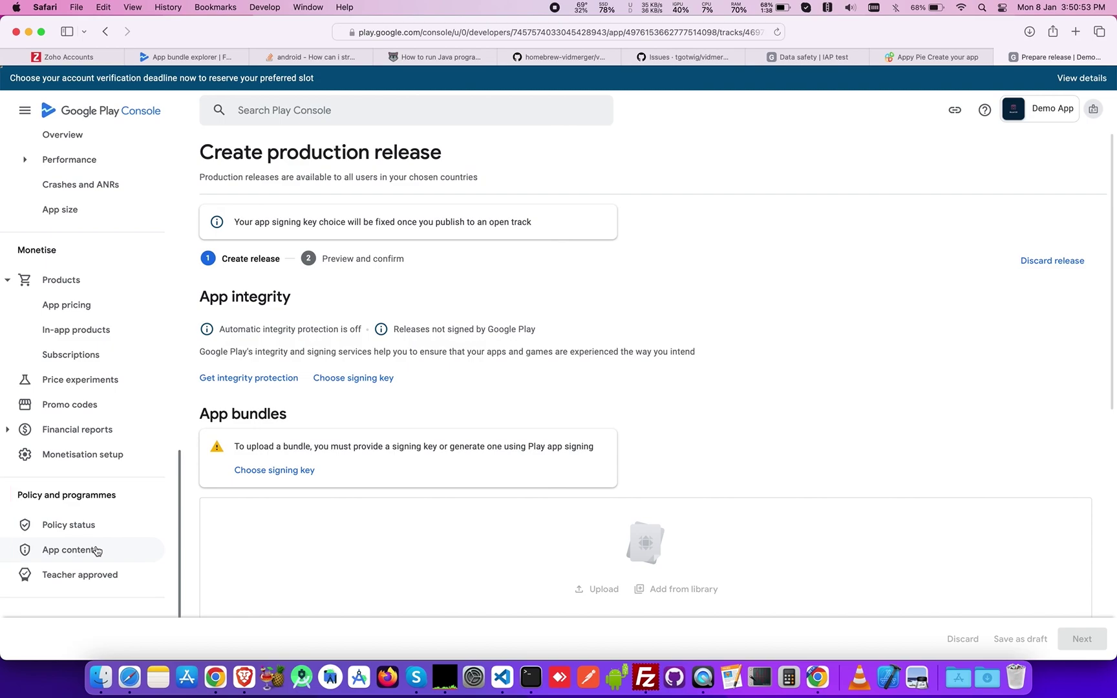
Step: Go to App content and begin the Privacy policy declaration
left_click(96, 550)
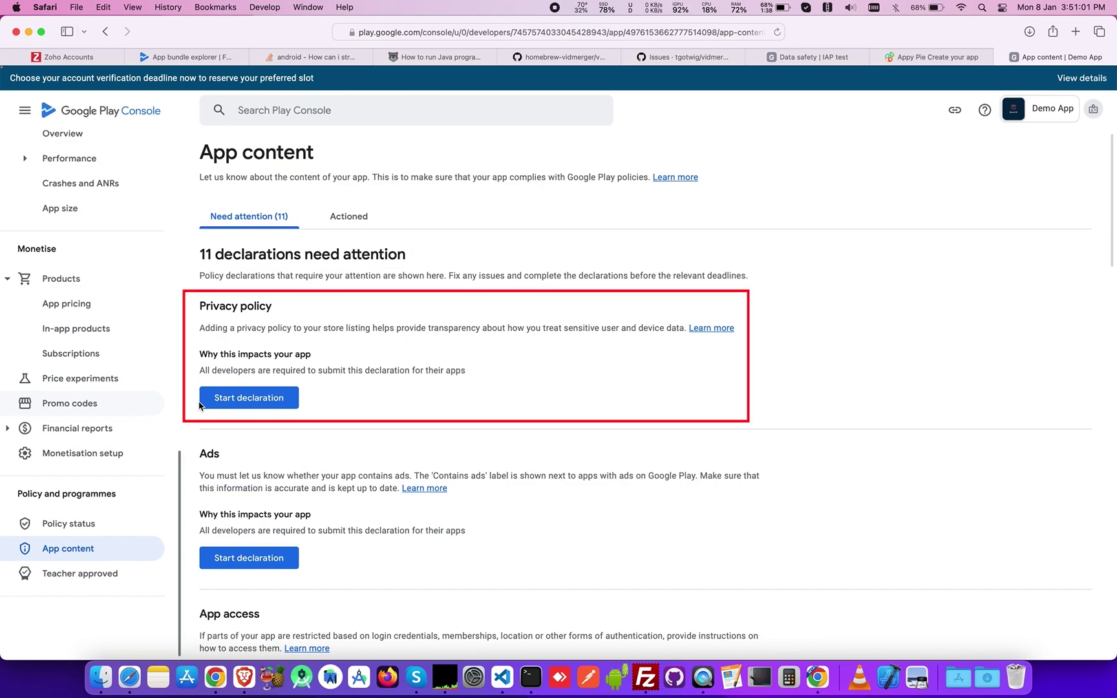
left_click(258, 400)
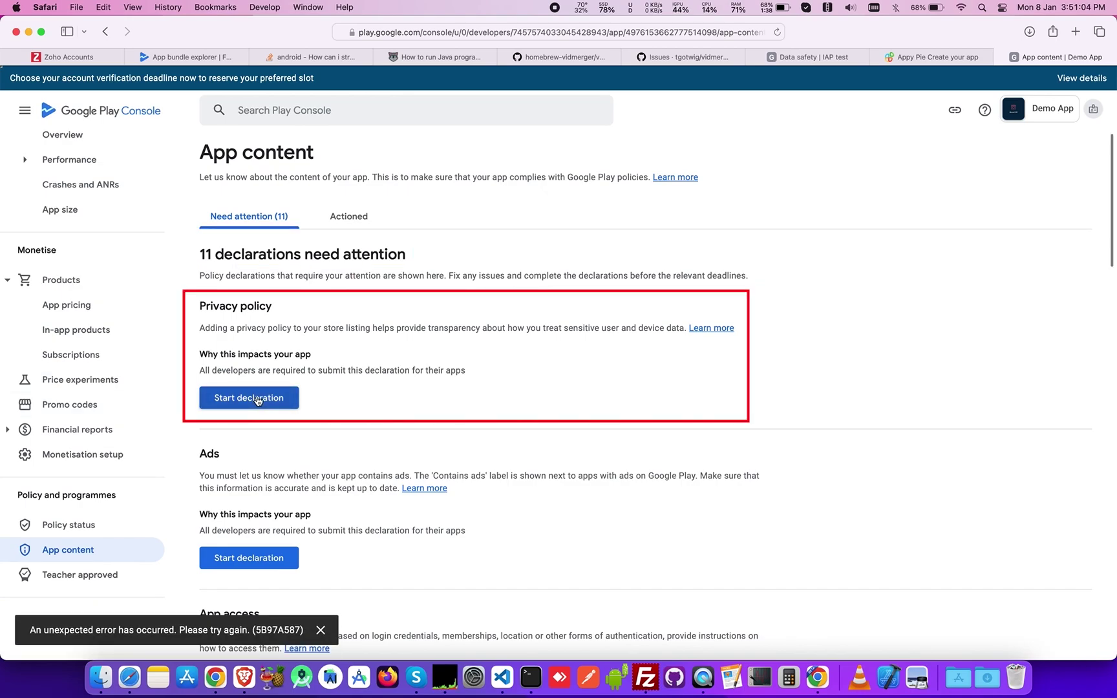
left_click(257, 400)
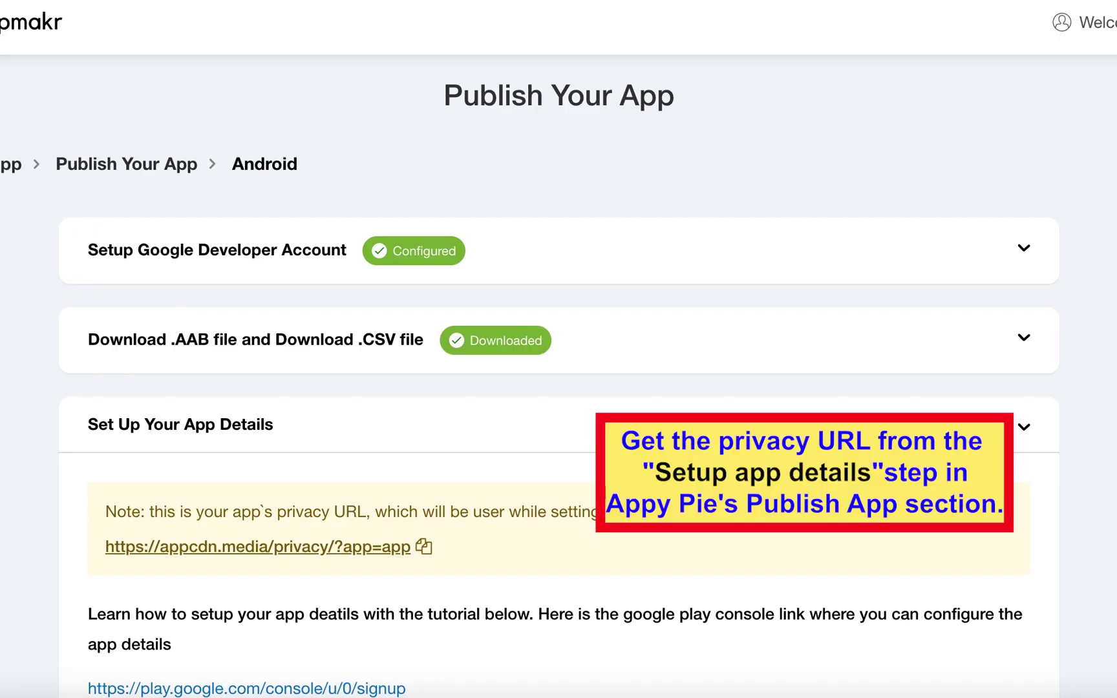
Step: Copy the privacy URL from Appy Pie's app details and save it as the privacy policy
scroll(558, 388, "down", 2)
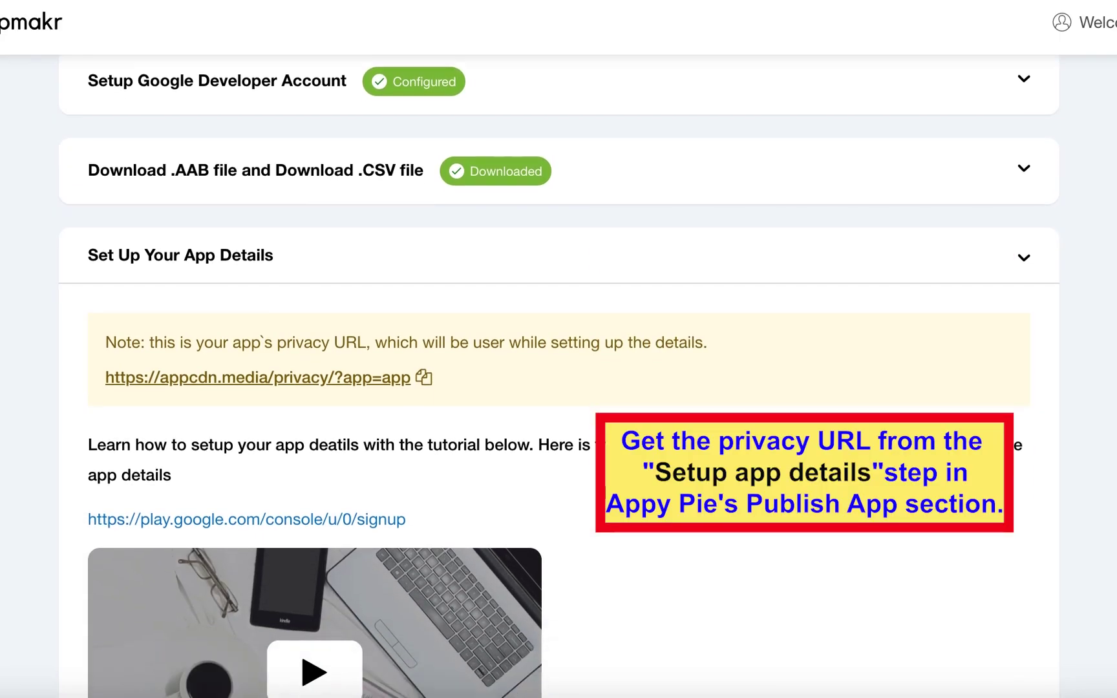
scroll(559, 388, "down", 3)
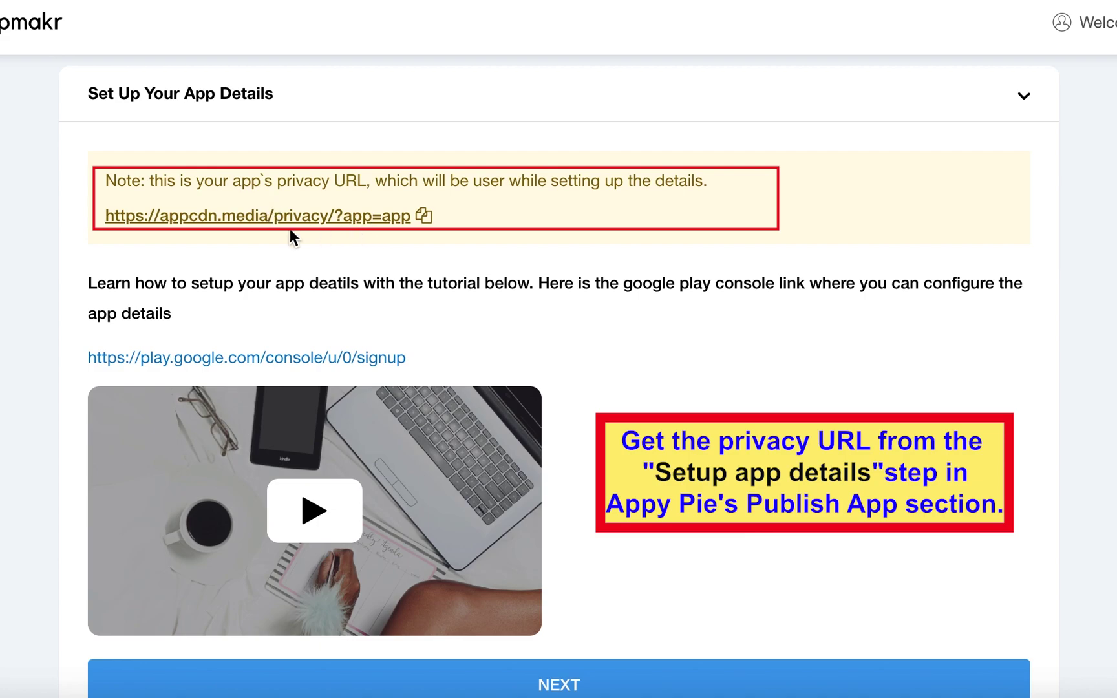
left_click(425, 216)
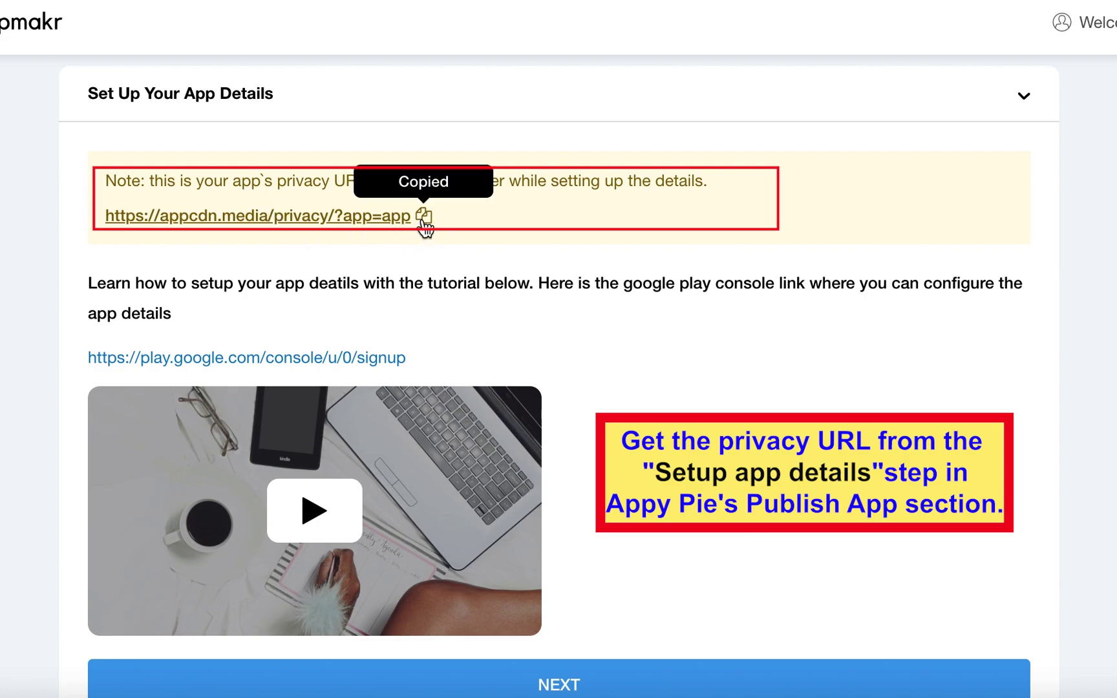
scroll(575, 401, "down", 2)
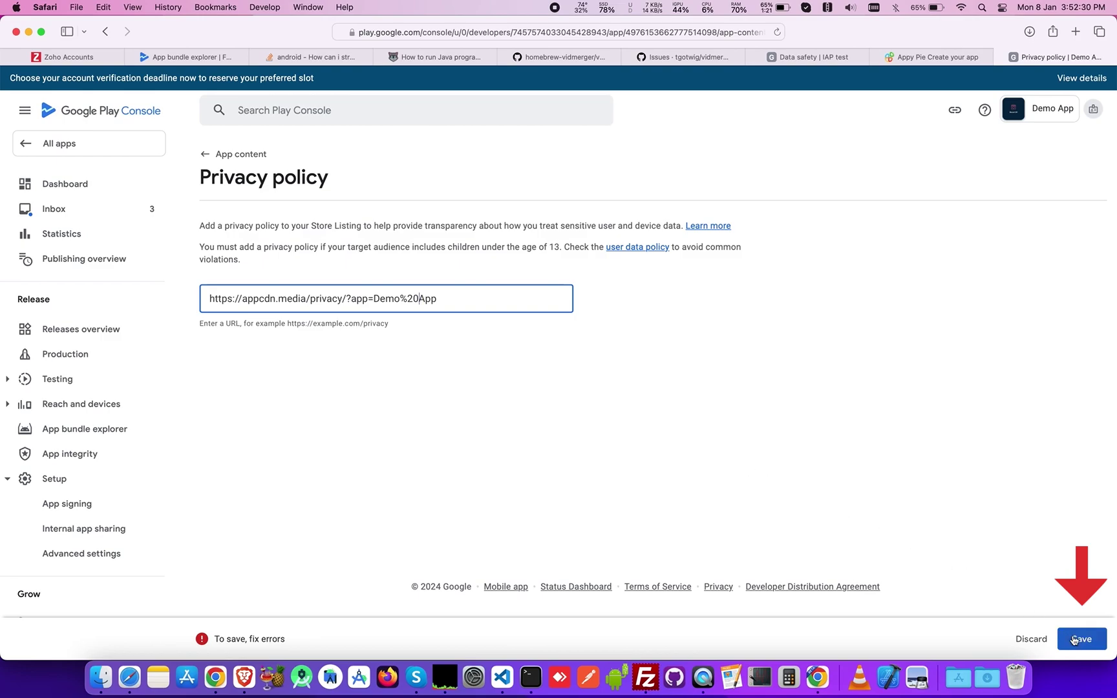
left_click(1081, 638)
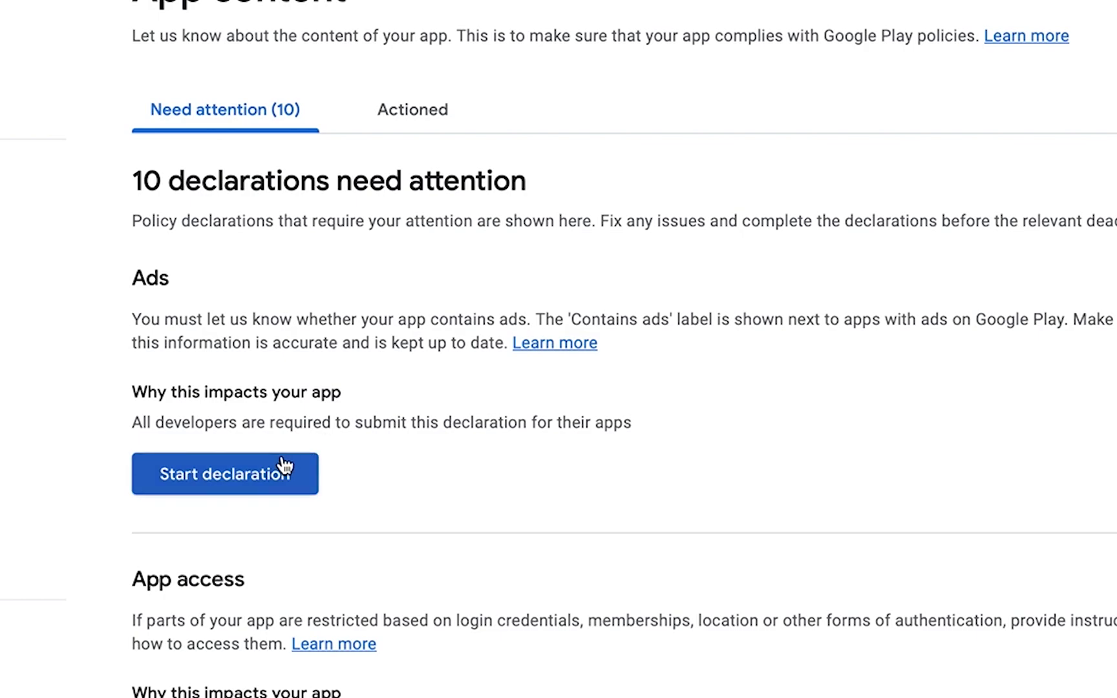
Step: Save the Ads declaration as 'No, my app does not contain ads'
left_click(278, 474)
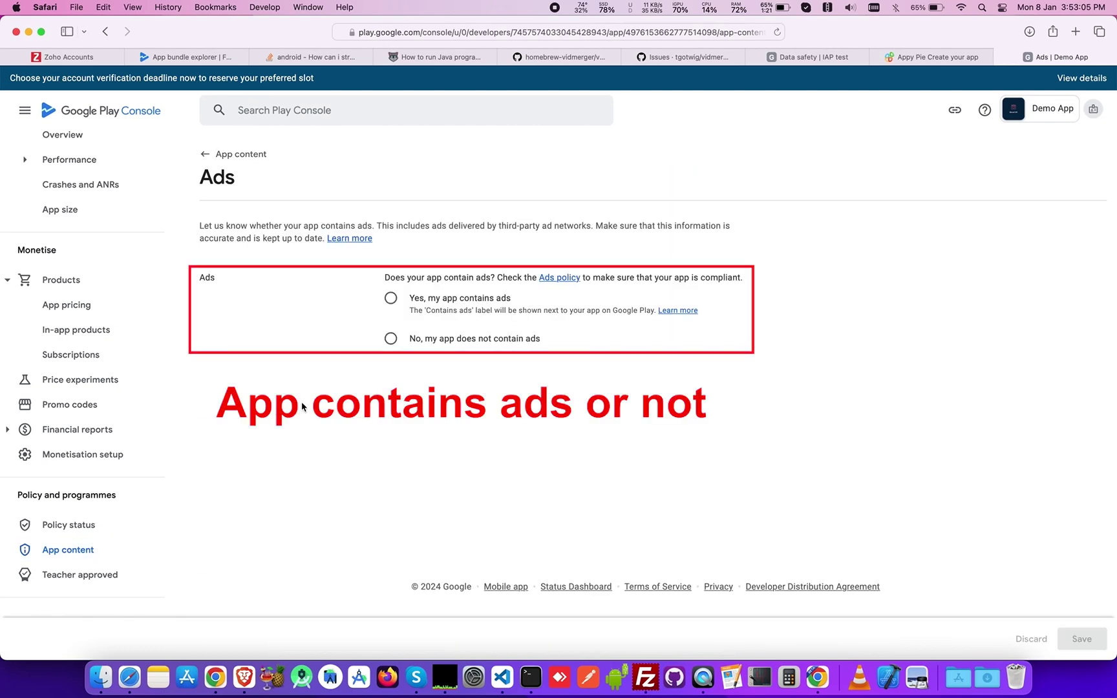
left_click(391, 339)
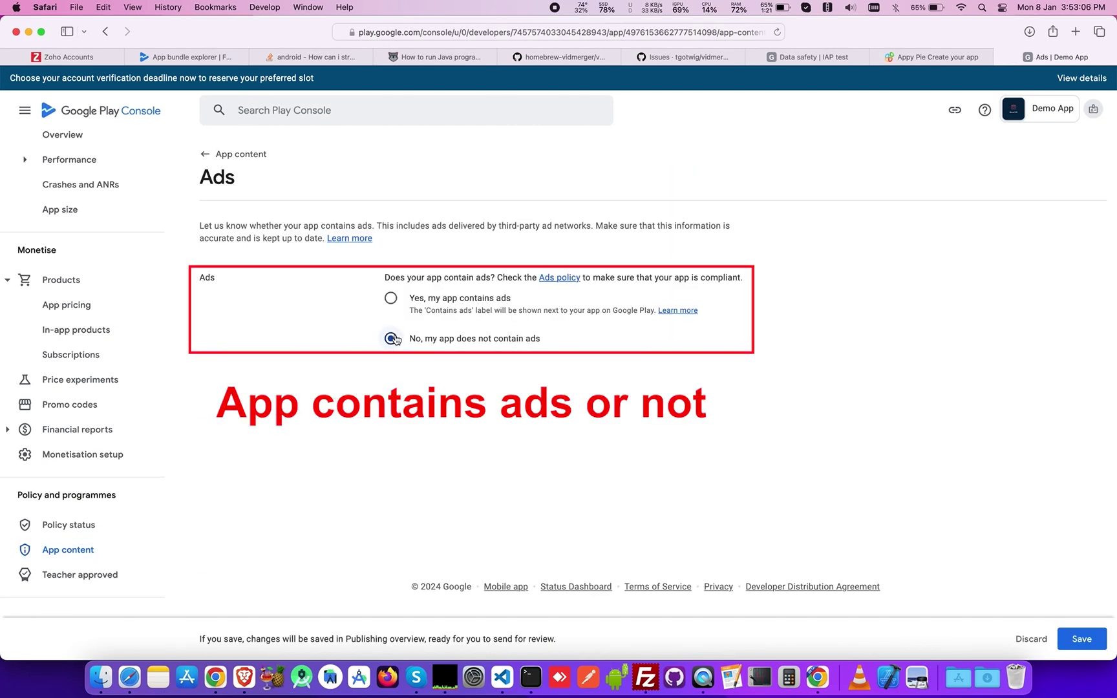
left_click(1076, 638)
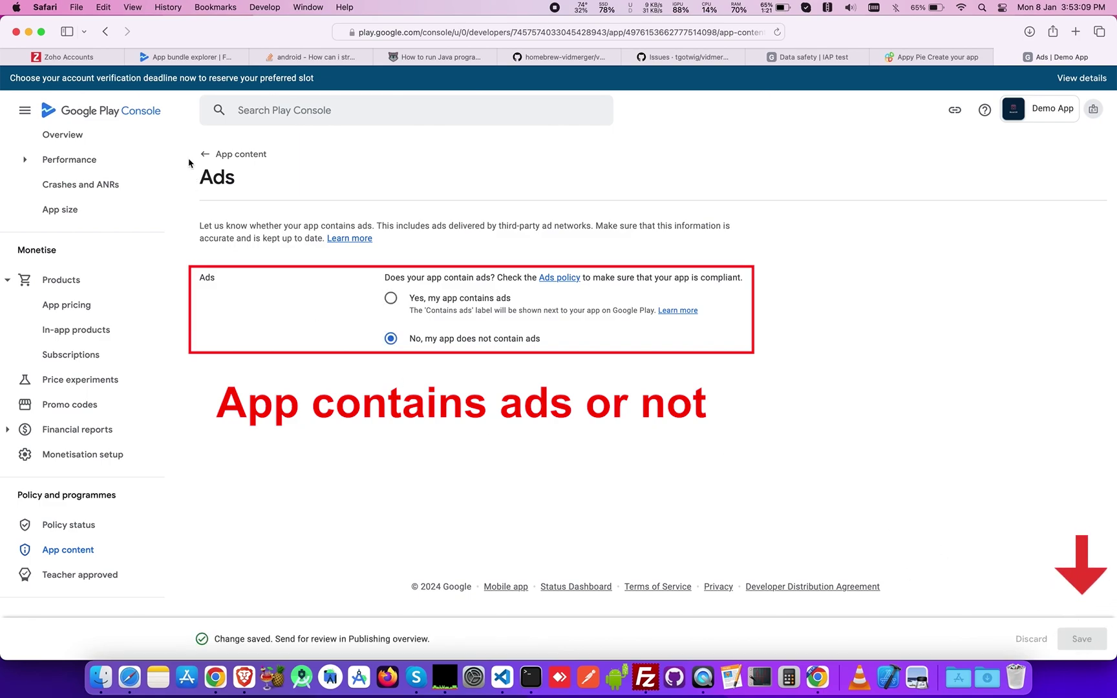
left_click(213, 154)
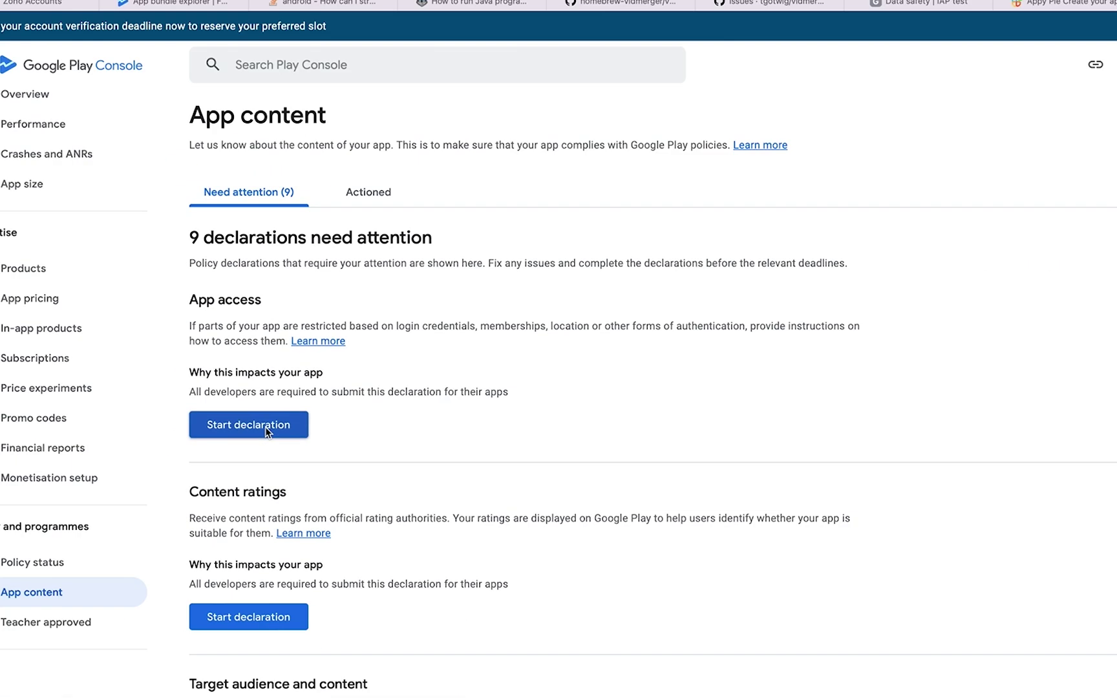
Step: Declare App access as all functionality available without any access restrictions
left_click(266, 426)
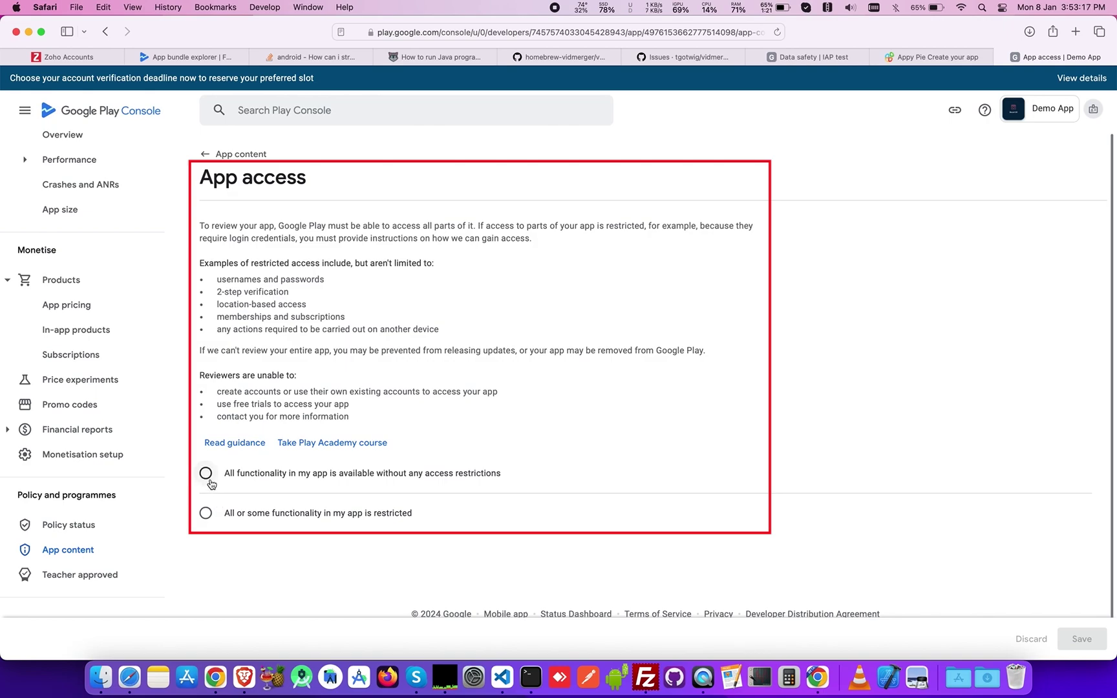
left_click(209, 479)
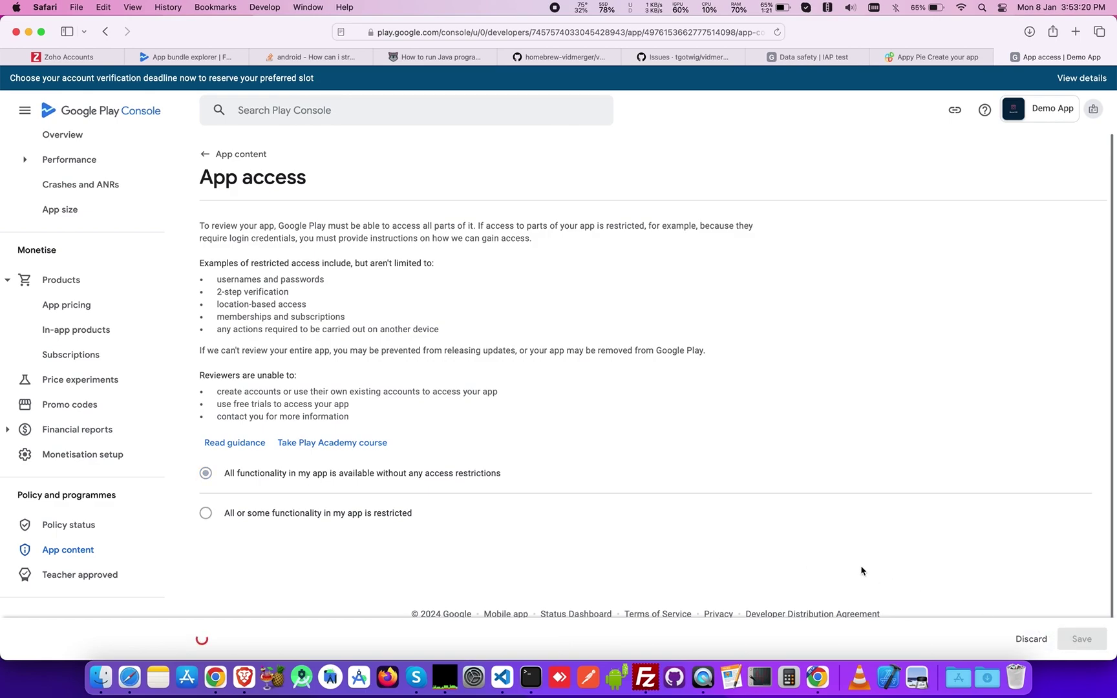
left_click(205, 154)
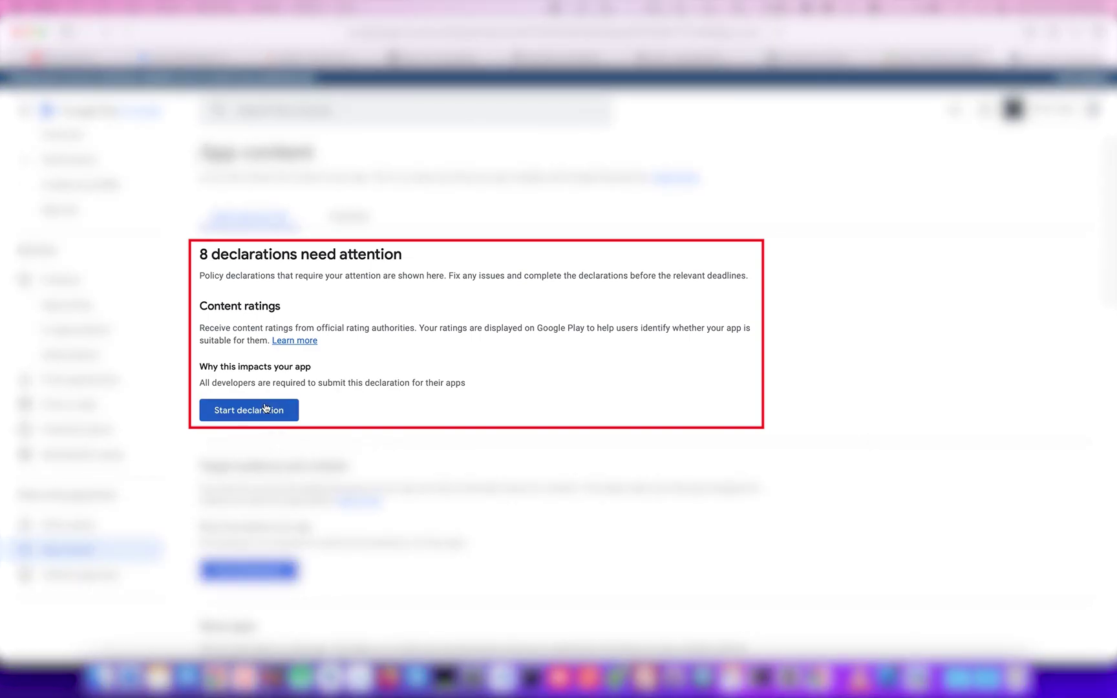
Step: Start the Content ratings questionnaire with the contact e-mail and All other app types category
left_click(263, 408)
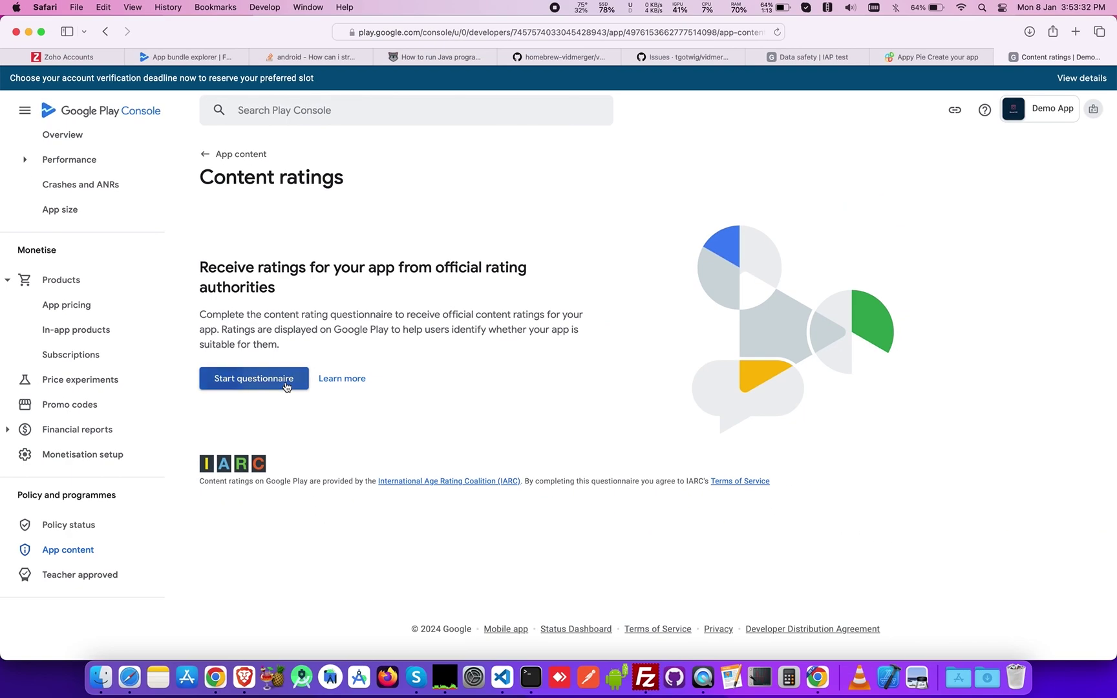
left_click(310, 391)
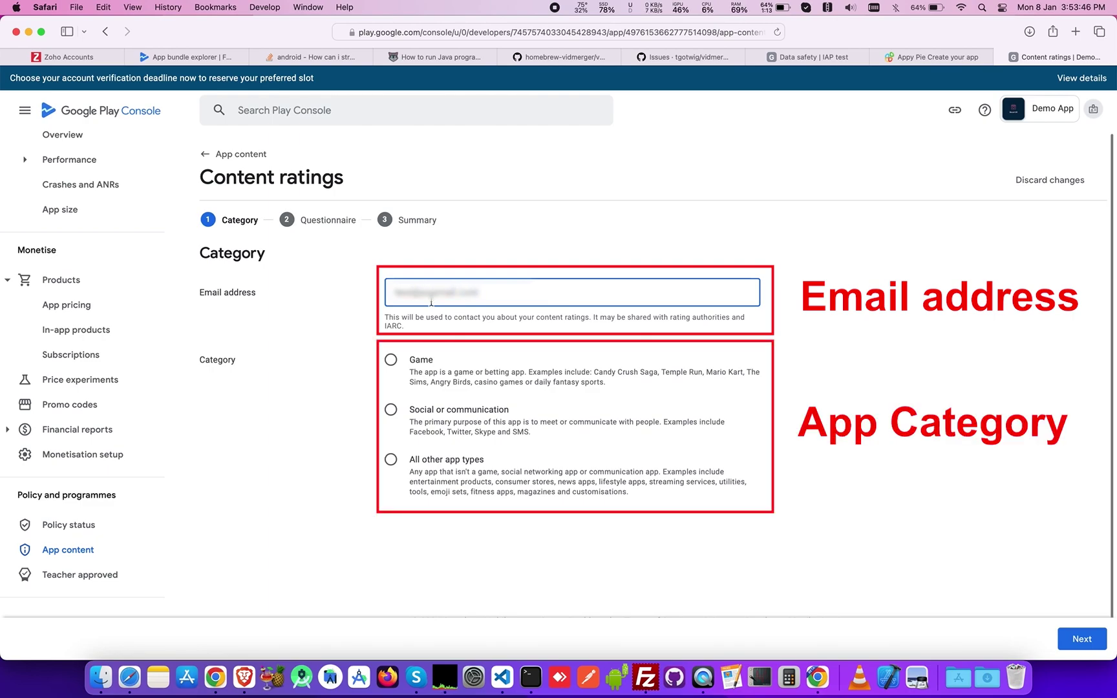
left_click(391, 463)
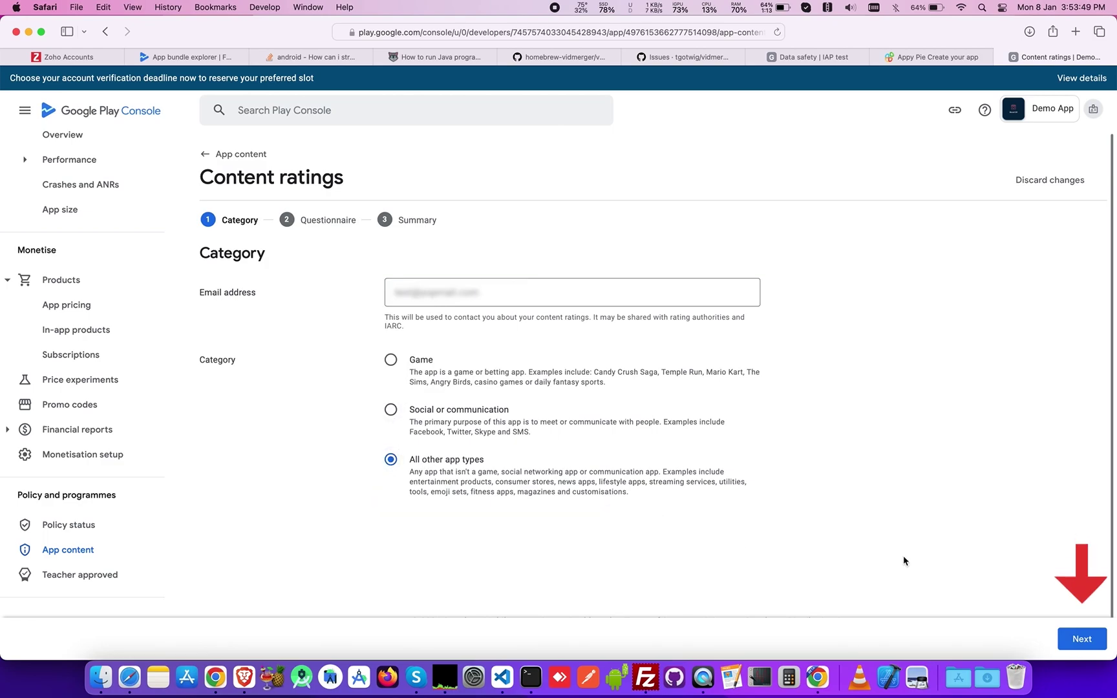
Step: Answer No to downloaded content, user sharing, online content and age-restricted products
left_click(1085, 640)
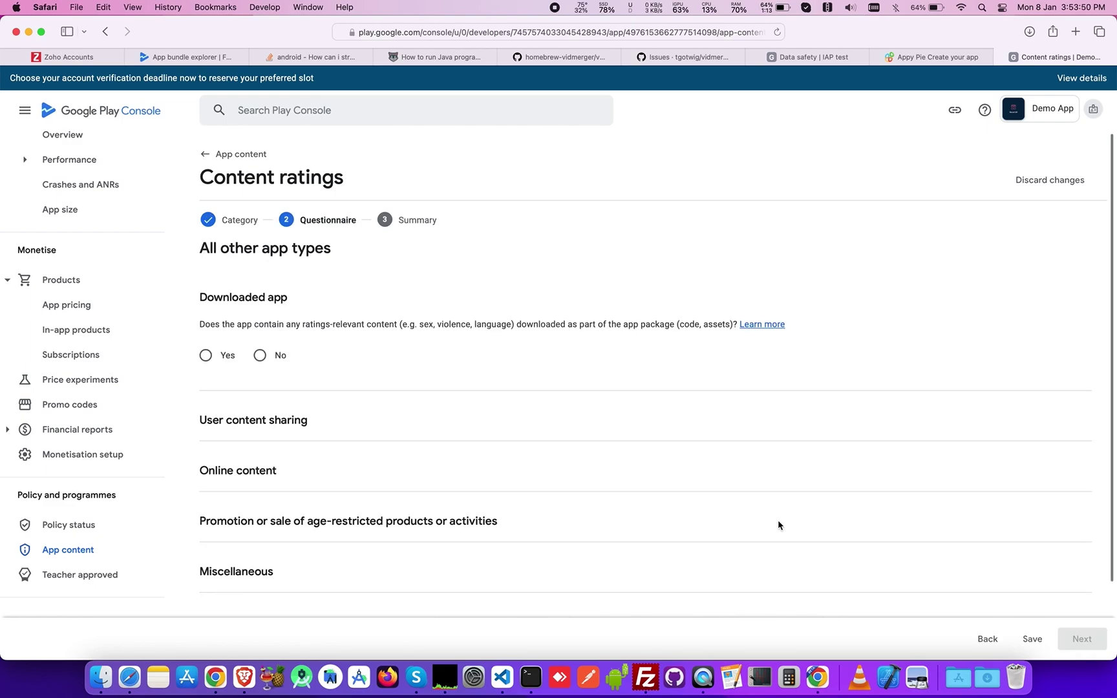
left_click(280, 357)
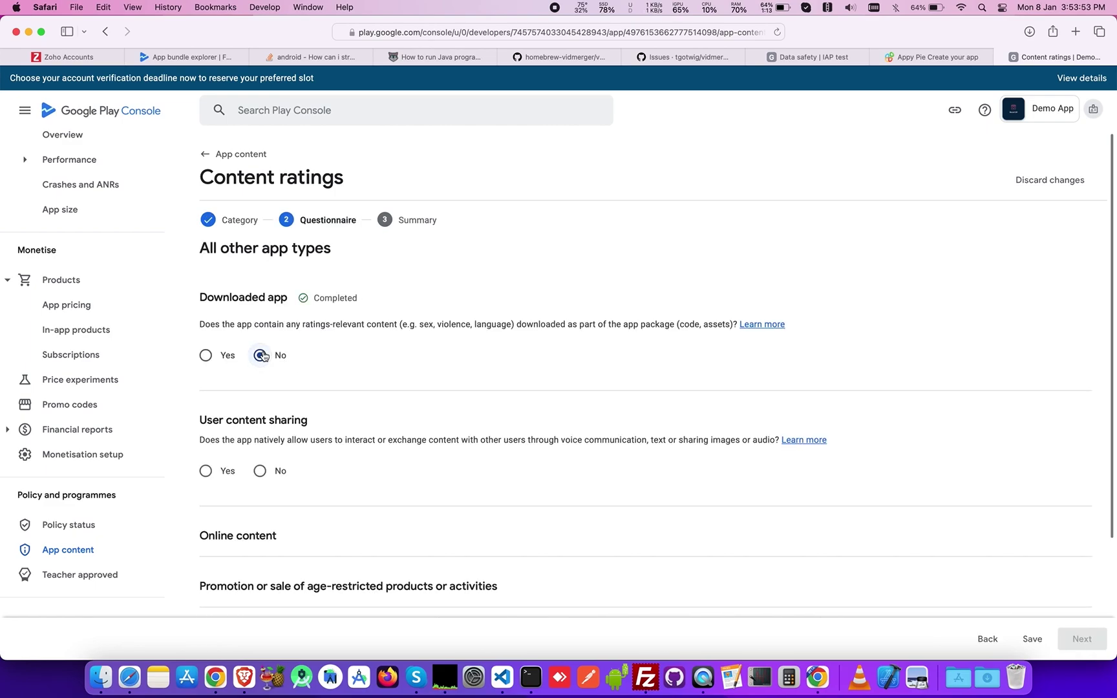
left_click(259, 480)
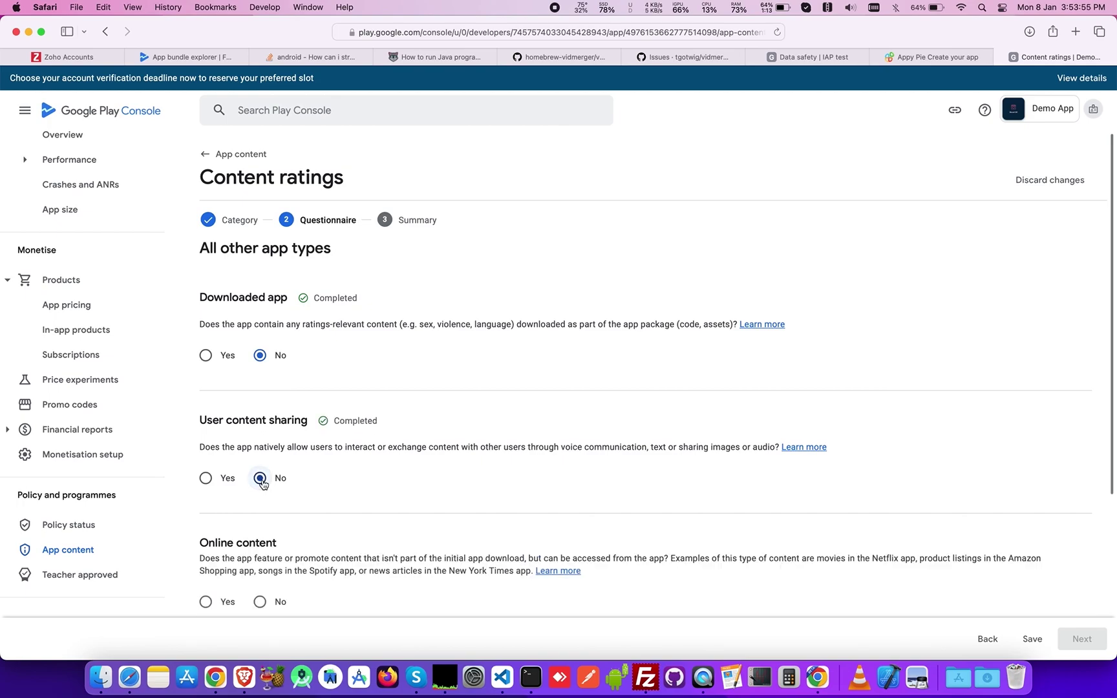
scroll(262, 484, "down", 3)
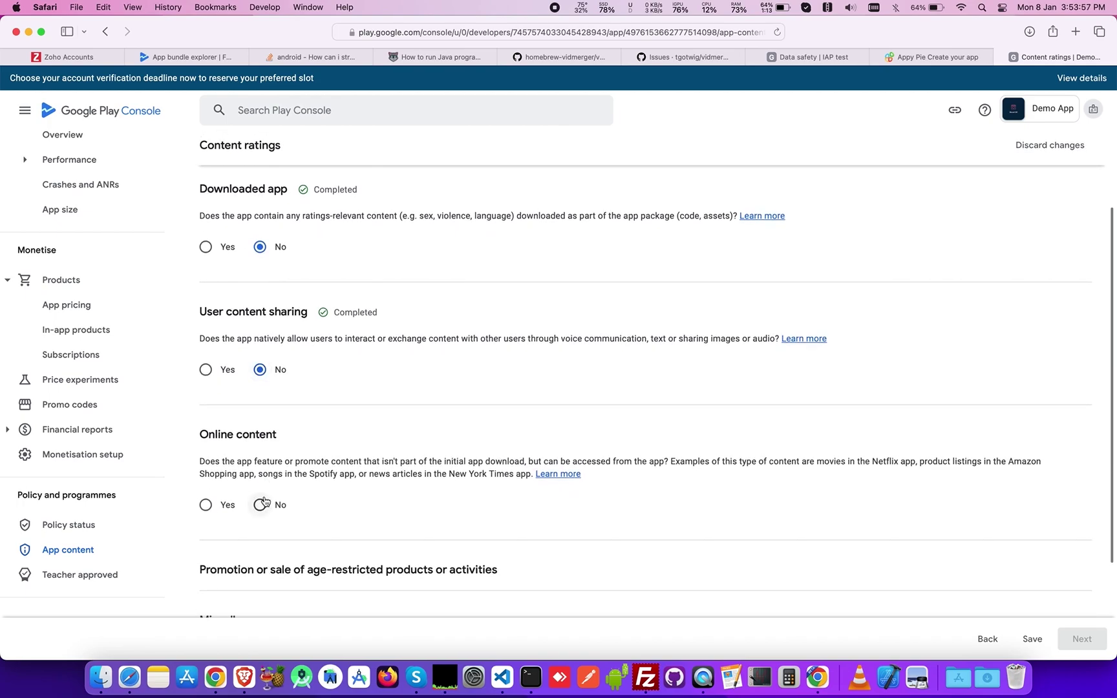
left_click(261, 506)
scroll(319, 504, "down", 4)
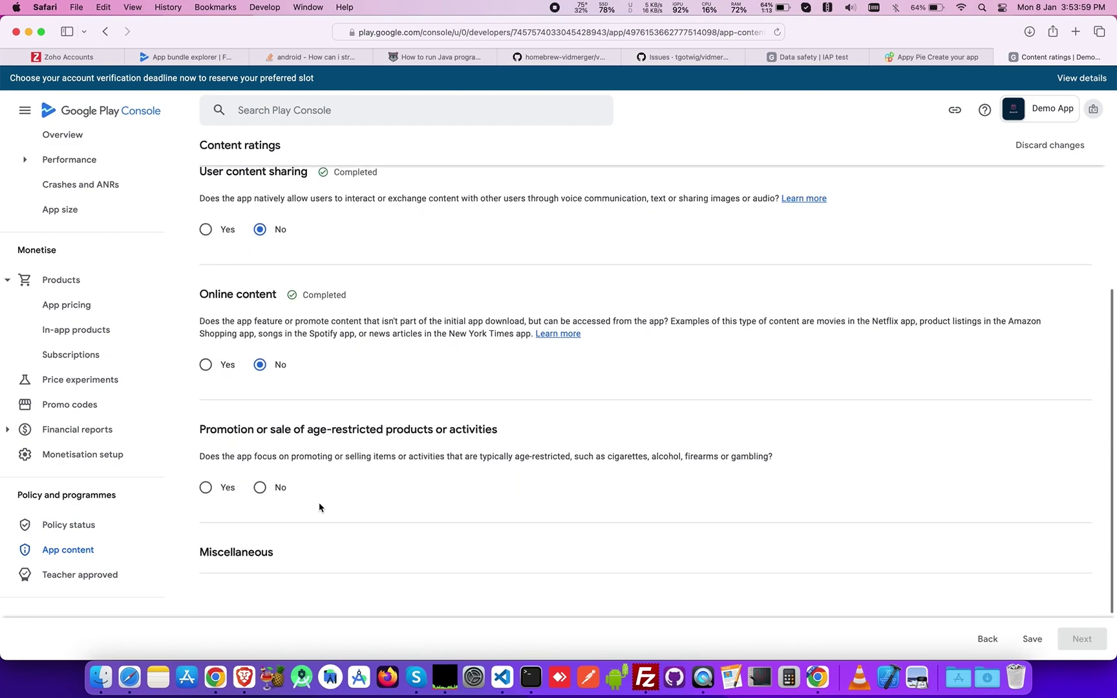
left_click(261, 486)
Step: Answer No to precise location sharing, digital goods, web browser and news/educational questions
scroll(385, 496, "down", 3)
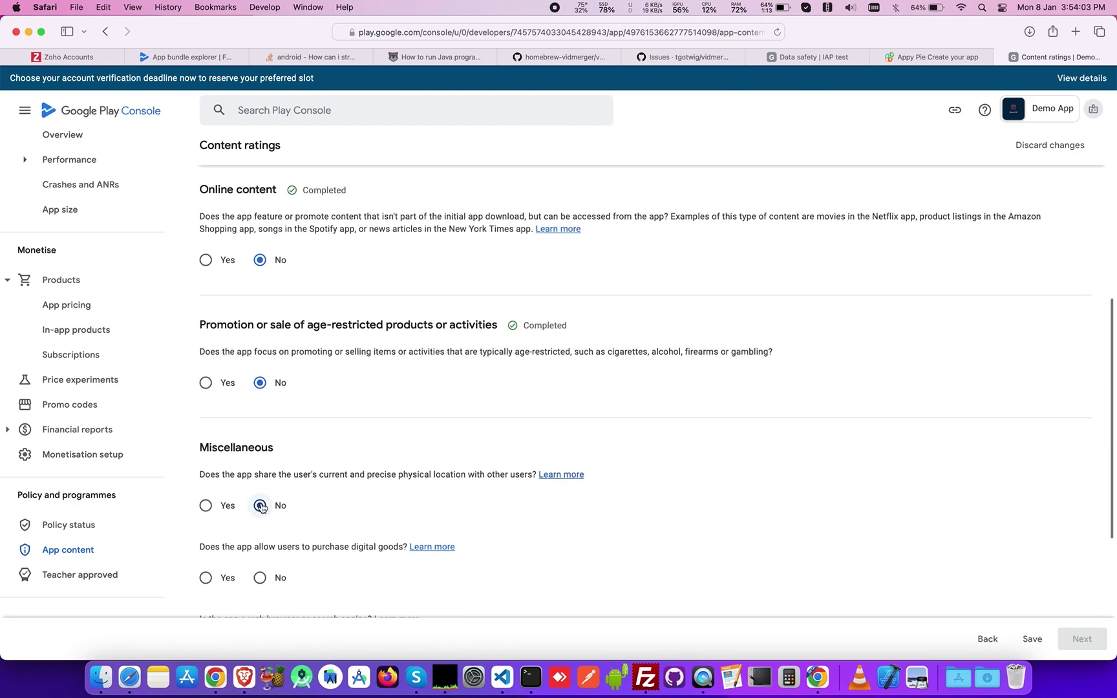
left_click(261, 505)
scroll(321, 526, "down", 3)
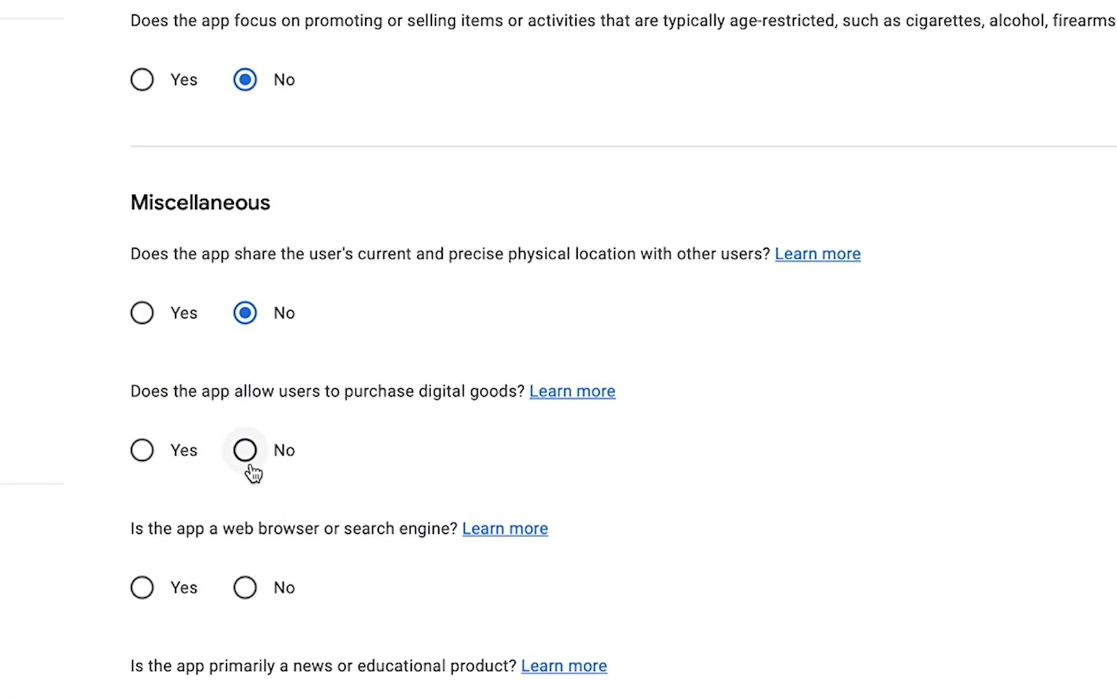
left_click(249, 464)
scroll(349, 478, "down", 5)
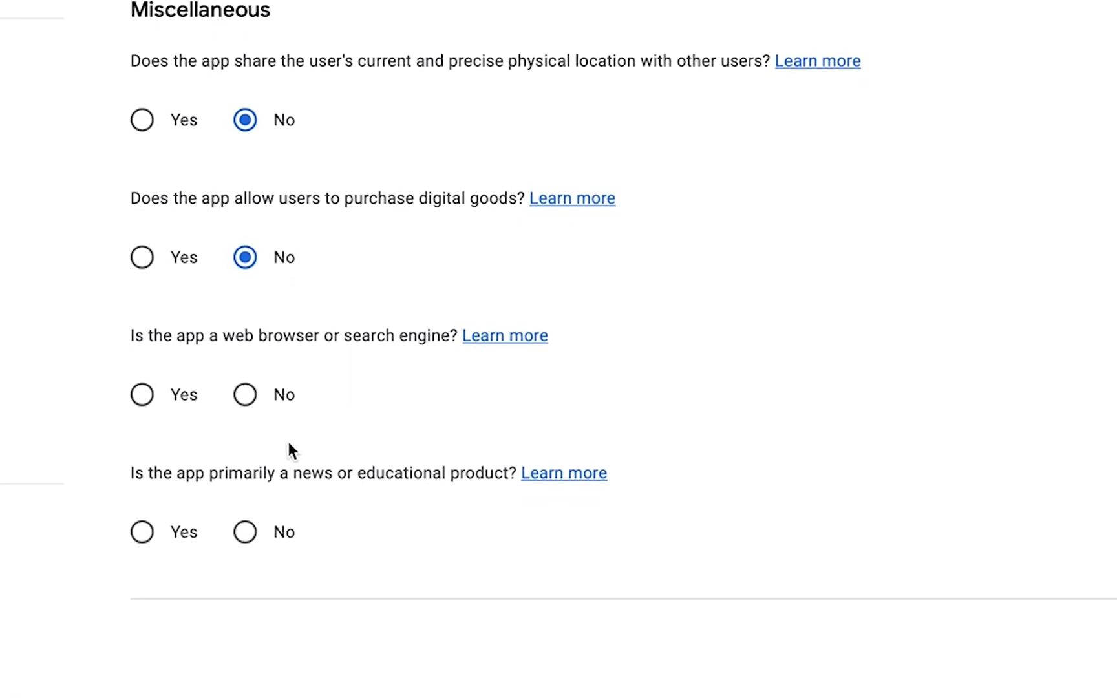
left_click(245, 394)
left_click(245, 532)
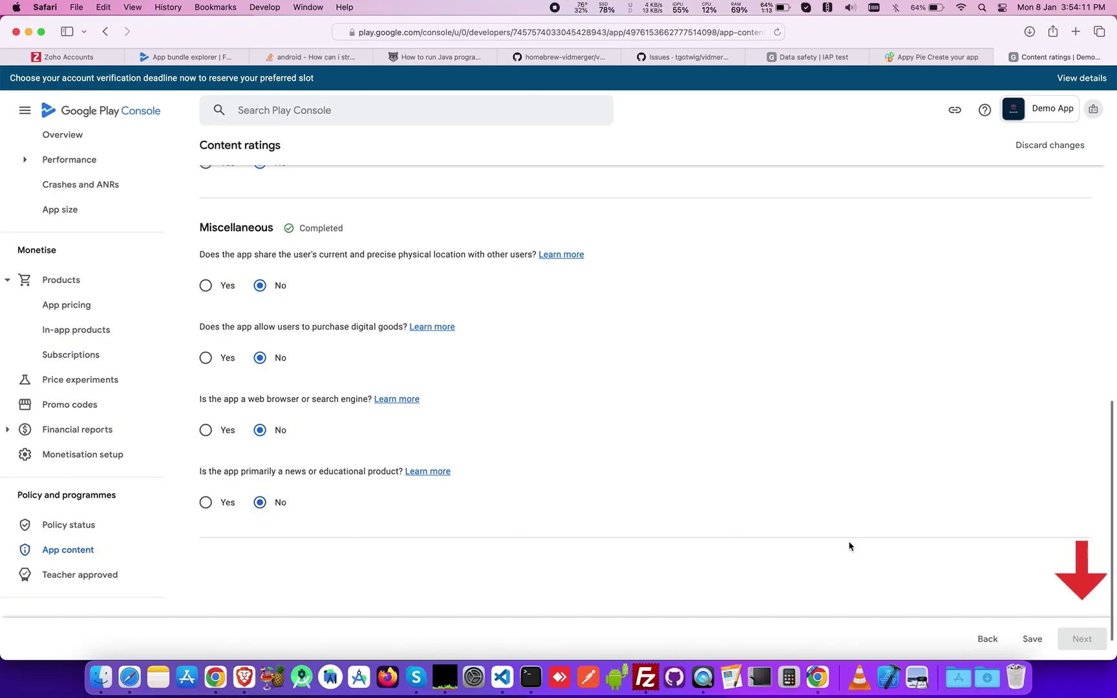
Step: Save the answers and submit the questionnaire, receiving All ages and 3+ ratings
left_click(1032, 639)
left_click(1078, 639)
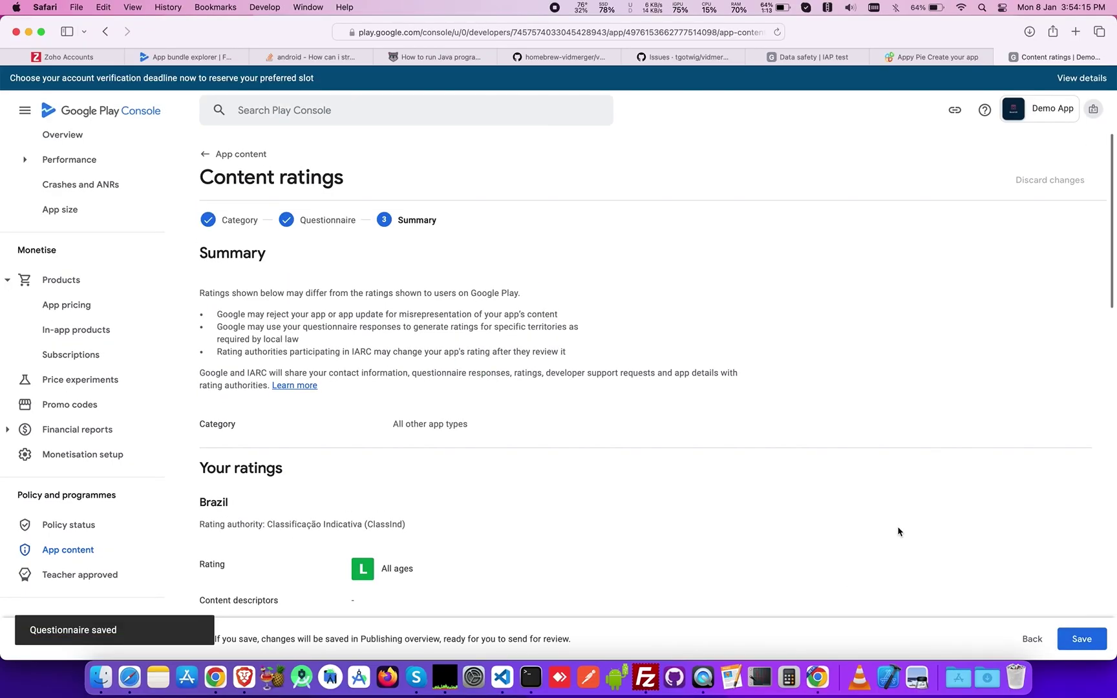
scroll(898, 532, "down", 2)
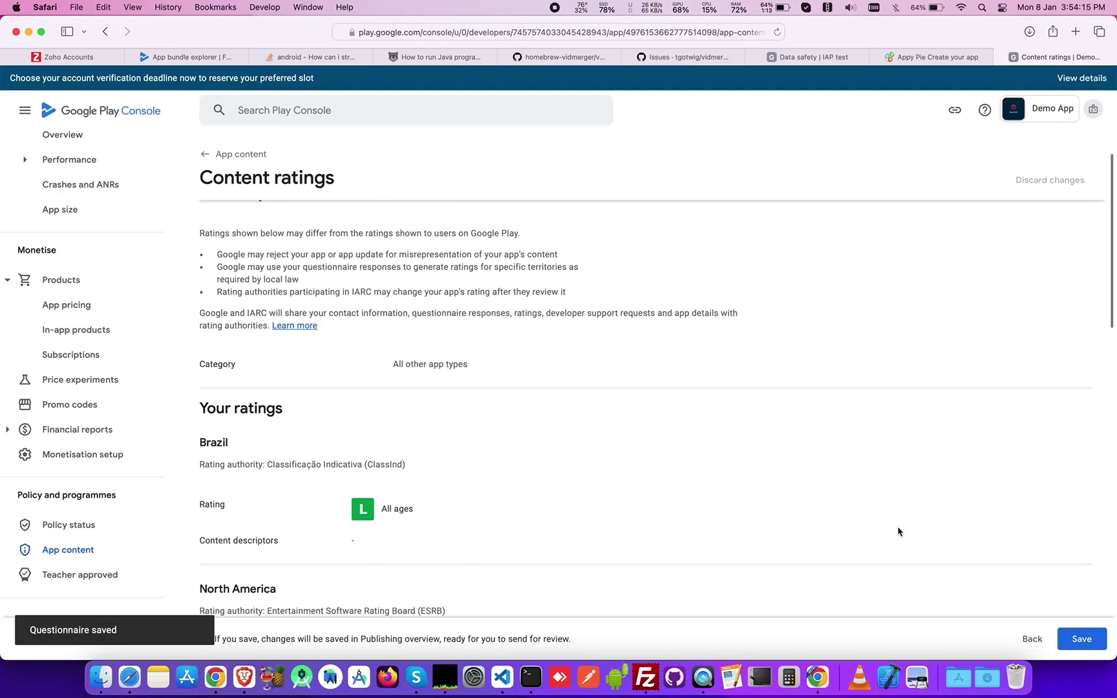
scroll(898, 530, "down", 15)
scroll(1055, 553, "down", 5)
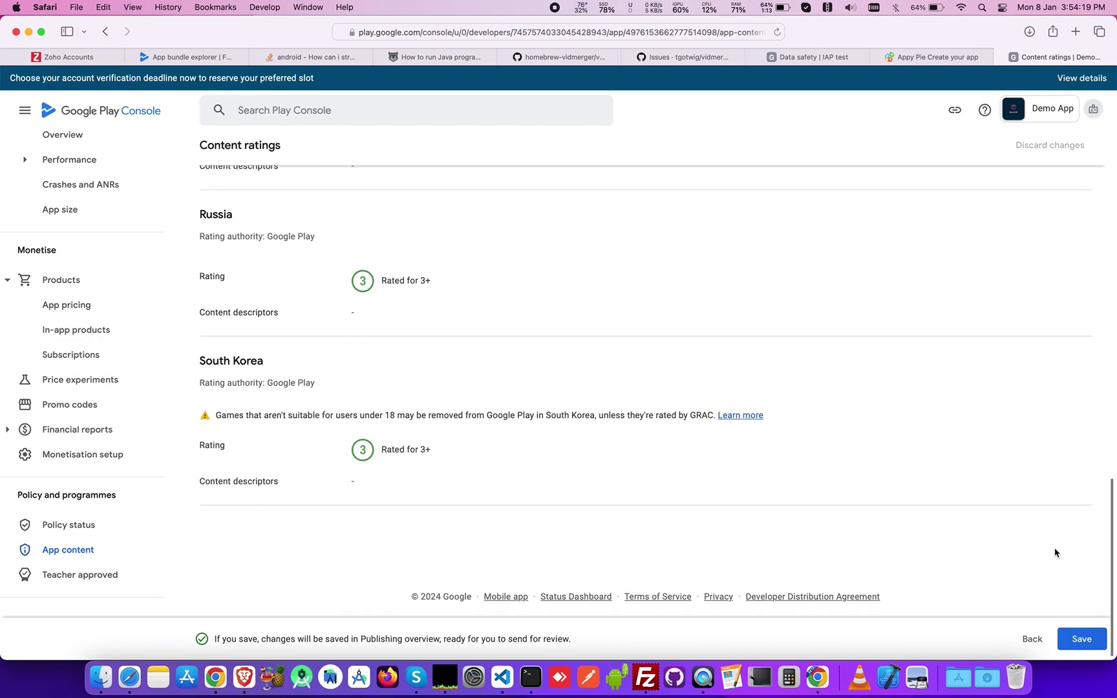
left_click(1081, 638)
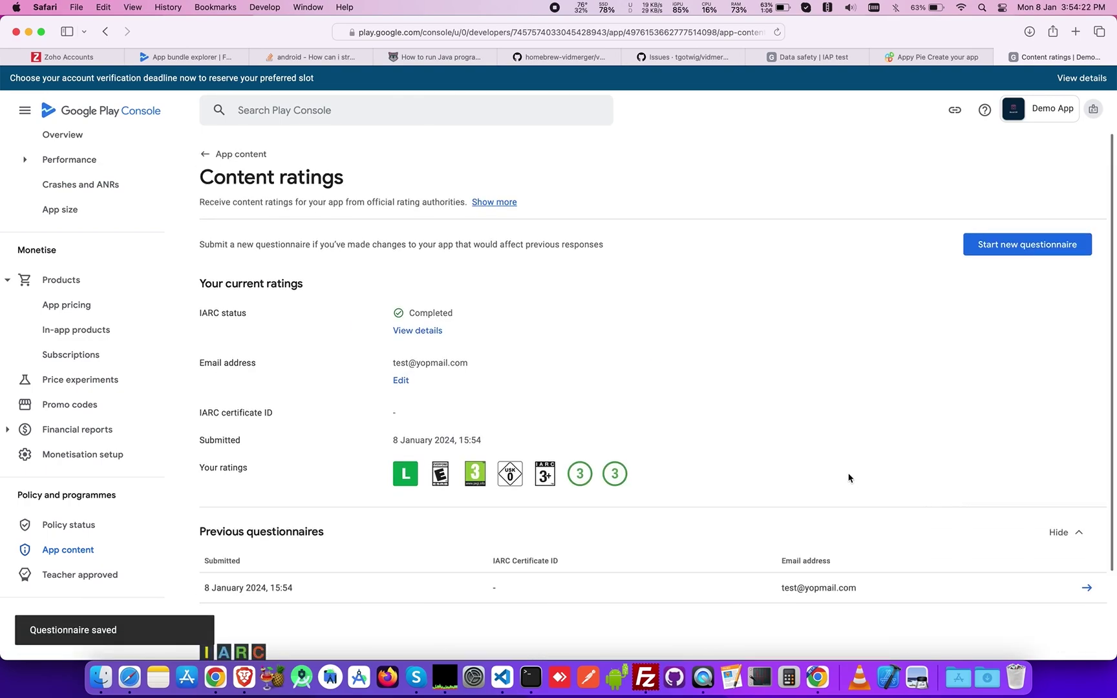
left_click(204, 159)
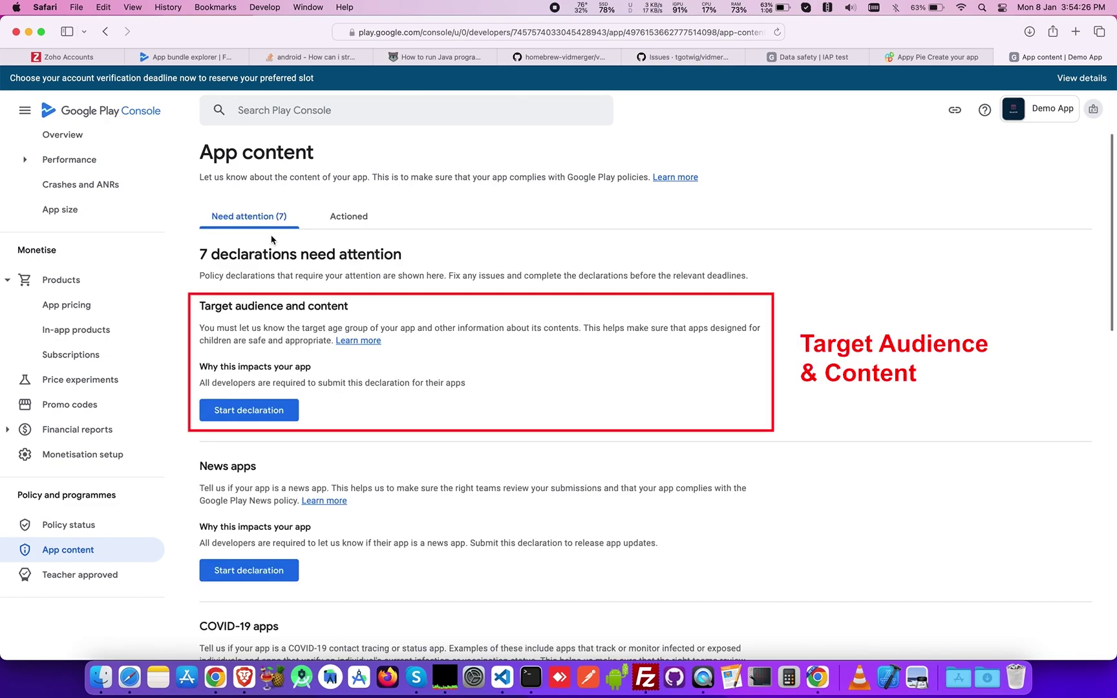
Step: Save the Target audience declaration with age group 18 and over and no appeal to children
left_click(250, 409)
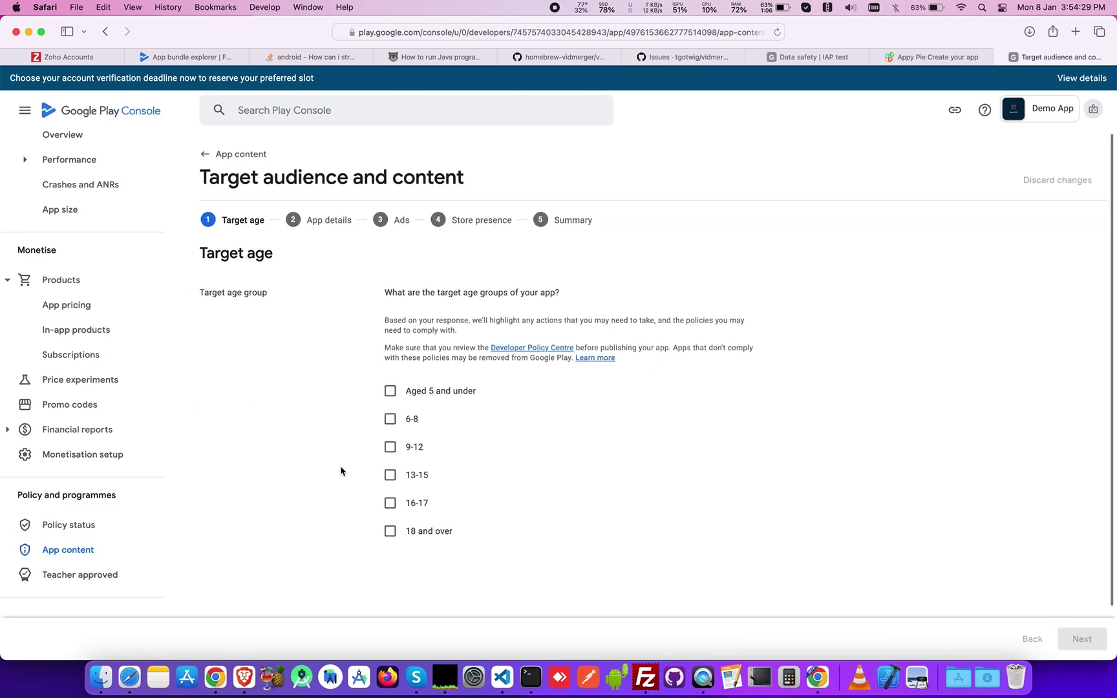
left_click(390, 531)
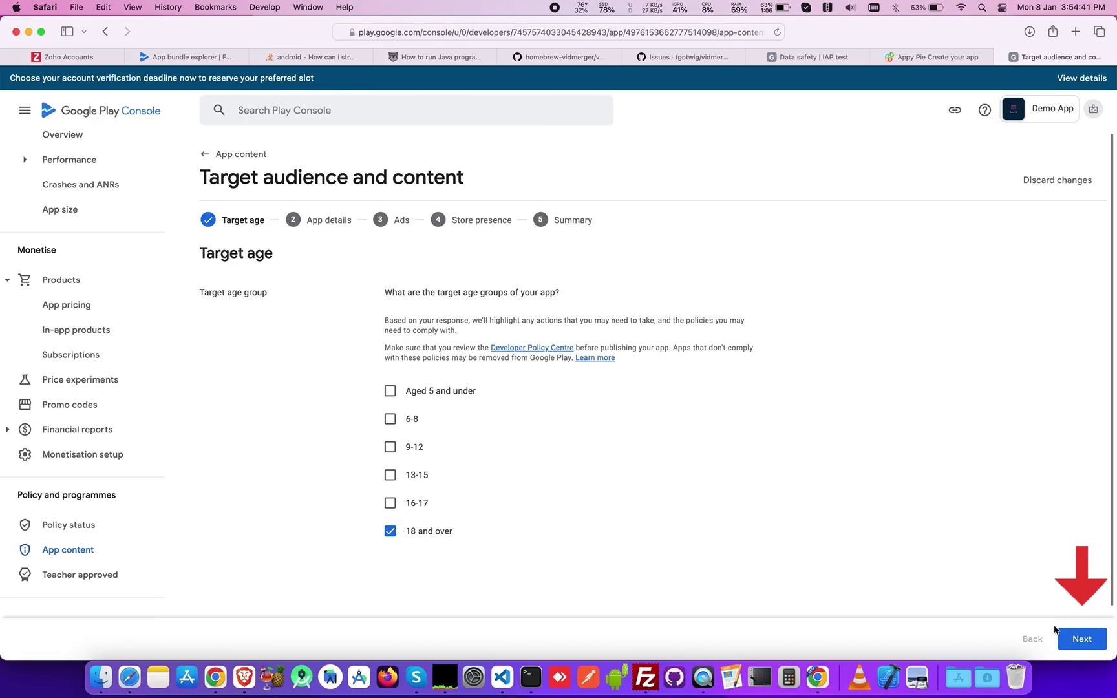
left_click(1083, 640)
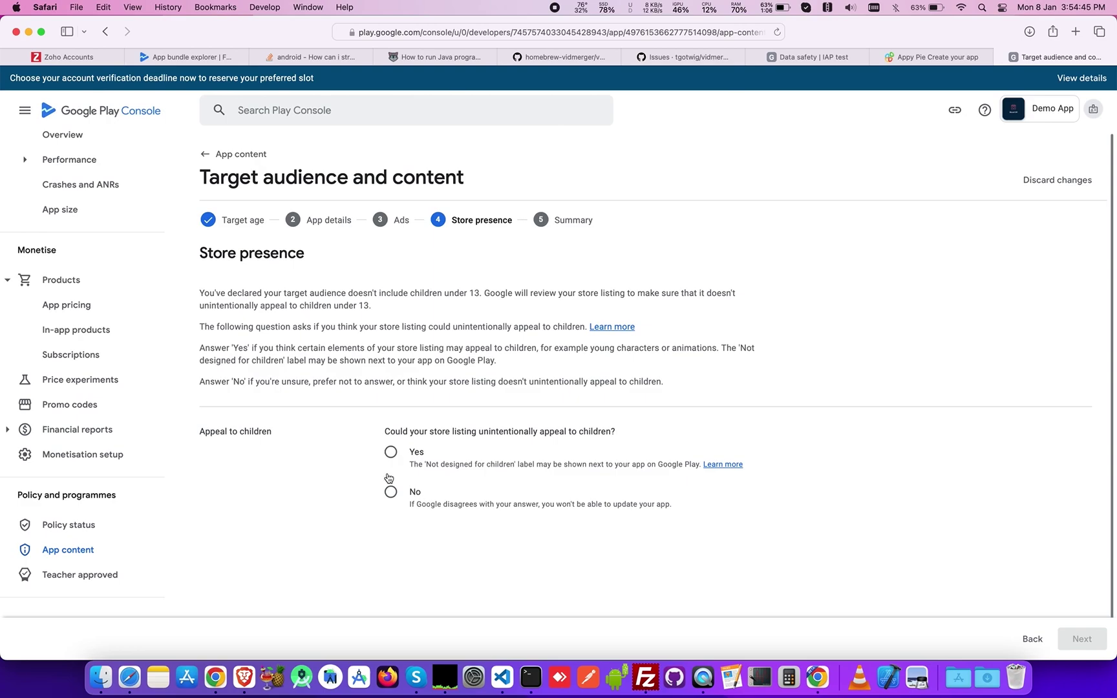
left_click(390, 490)
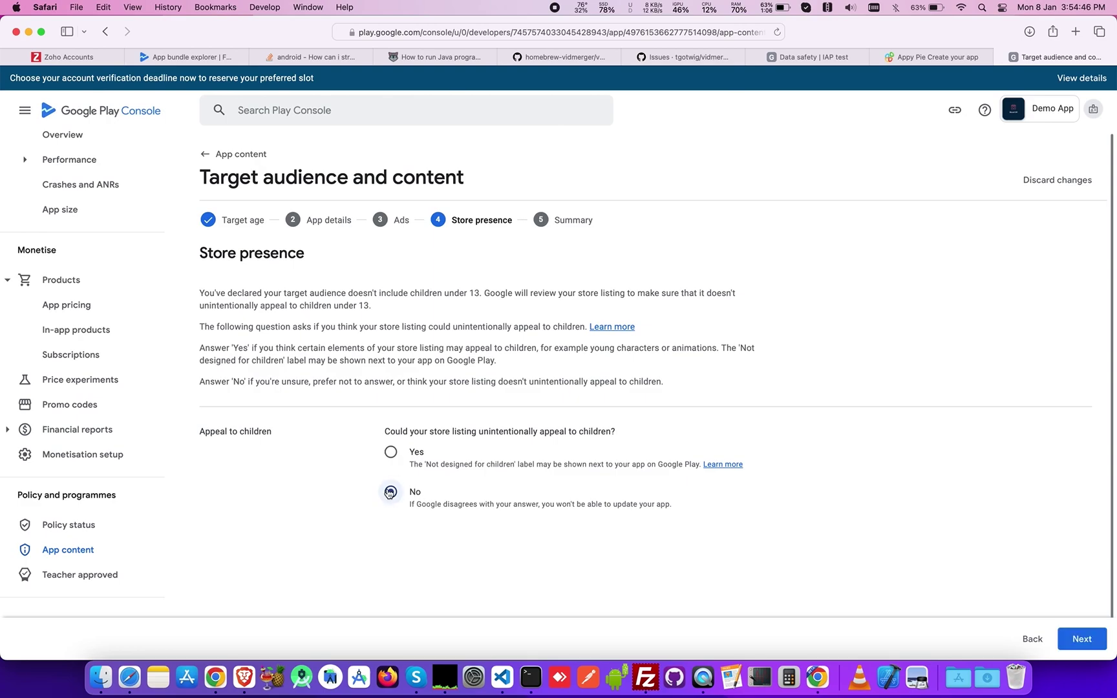
left_click(1076, 646)
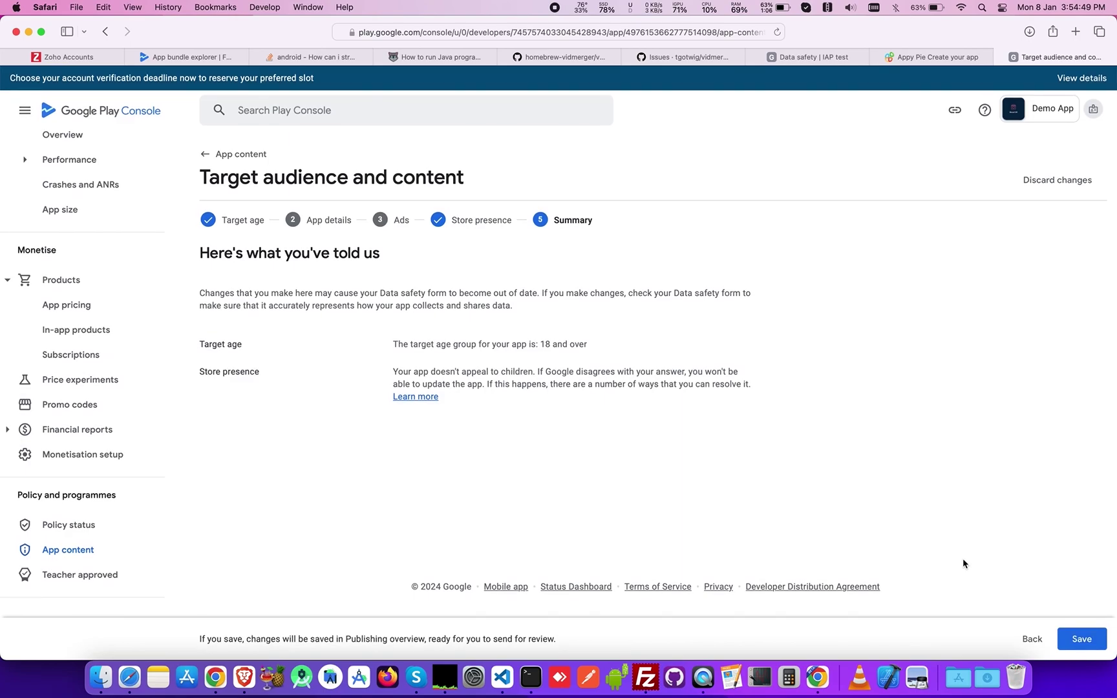
left_click(1081, 639)
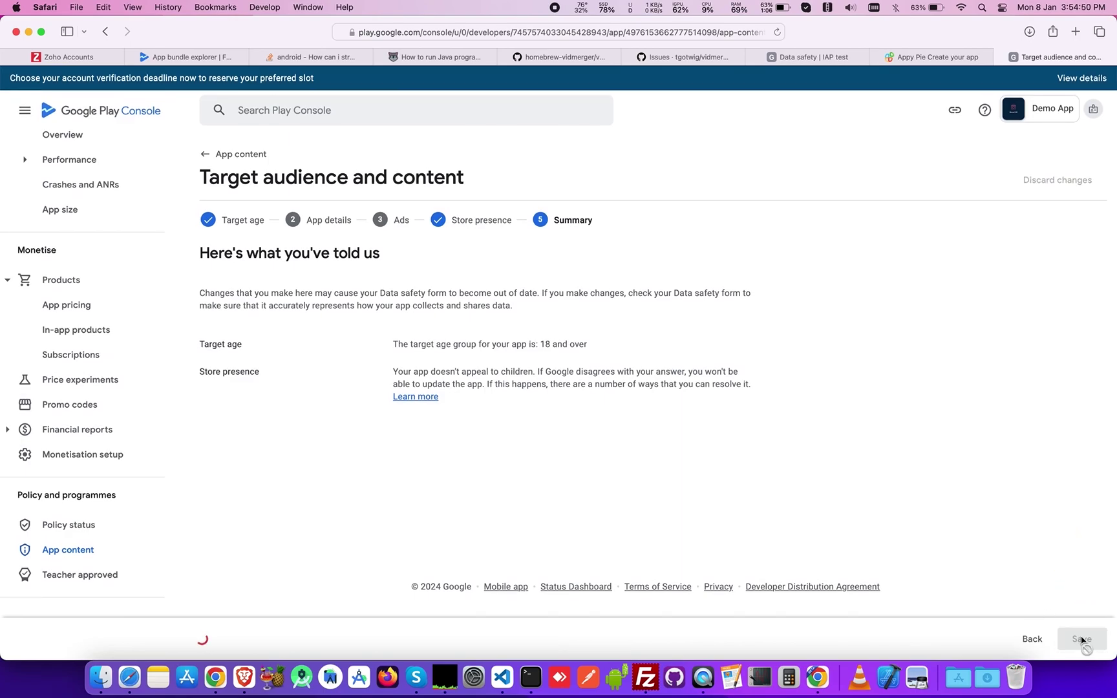
left_click(208, 155)
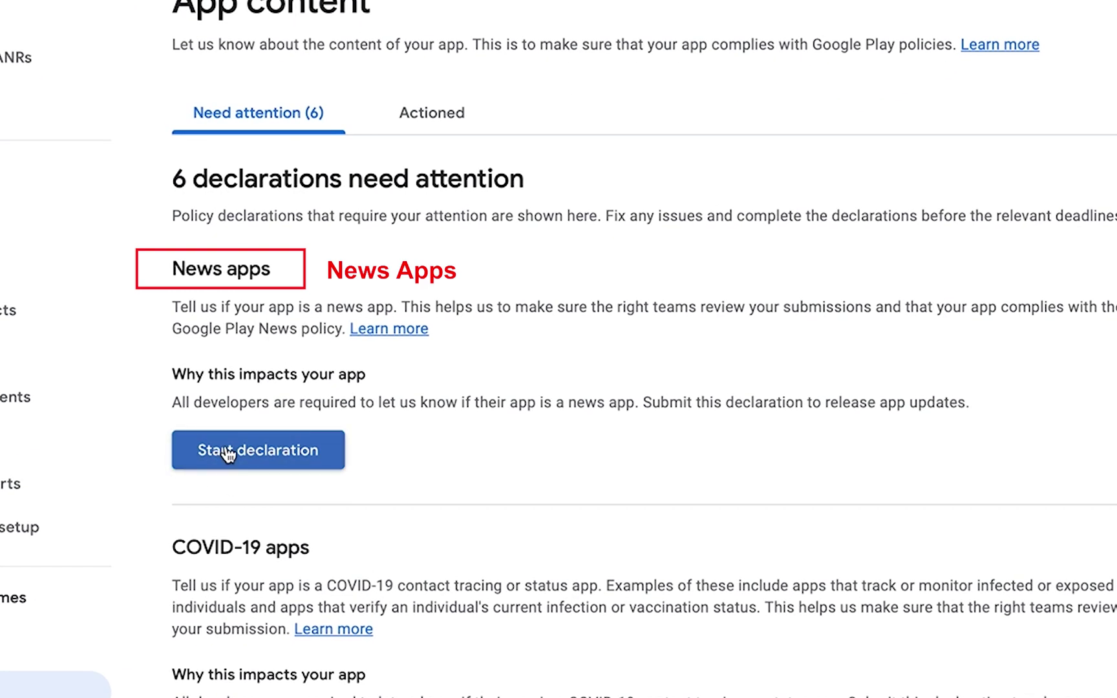
Step: Declare that Demo App is not a news app and save
left_click(227, 454)
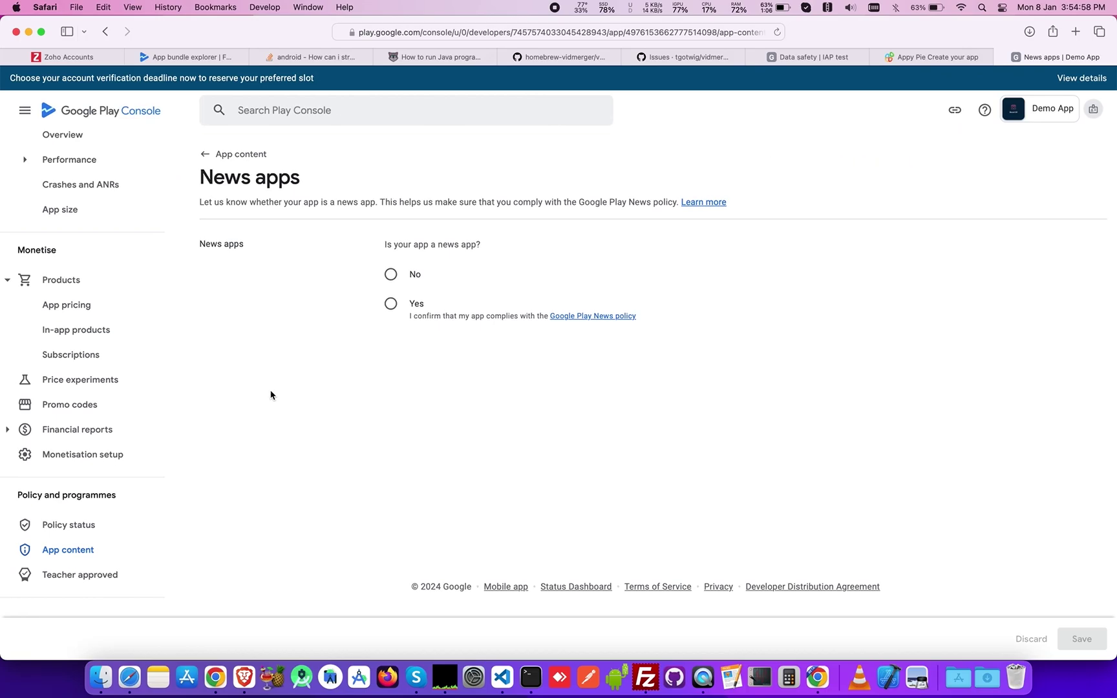
left_click(391, 274)
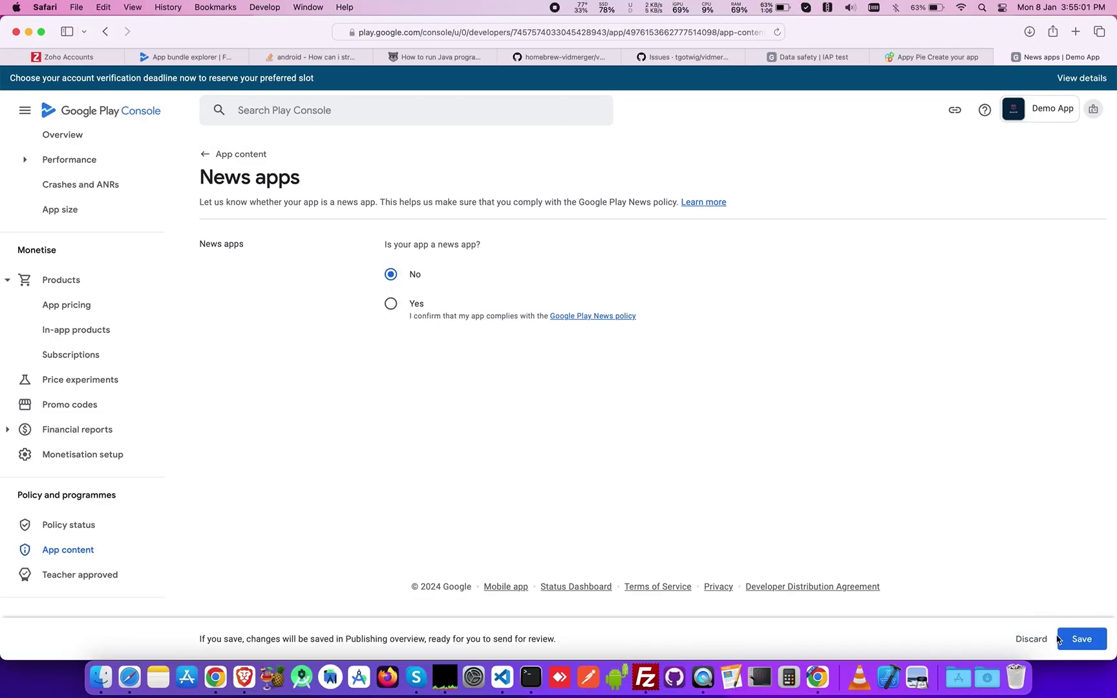
left_click(1061, 639)
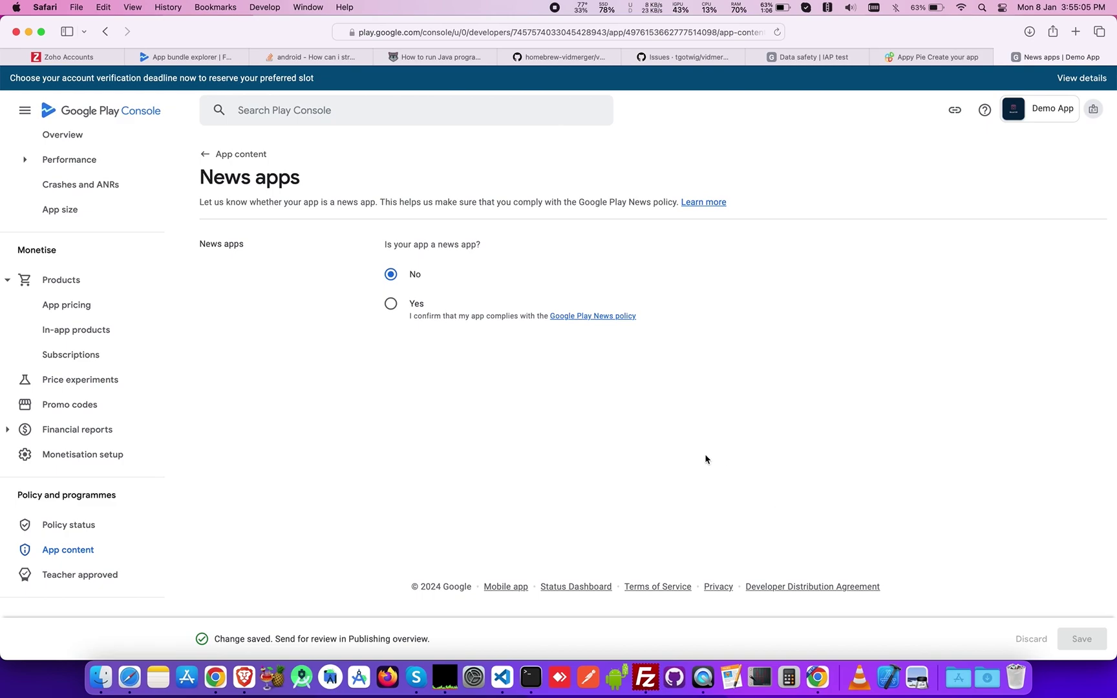
Step: Declare it is not a publicly available COVID-19 contact tracing or status app and save
left_click(212, 161)
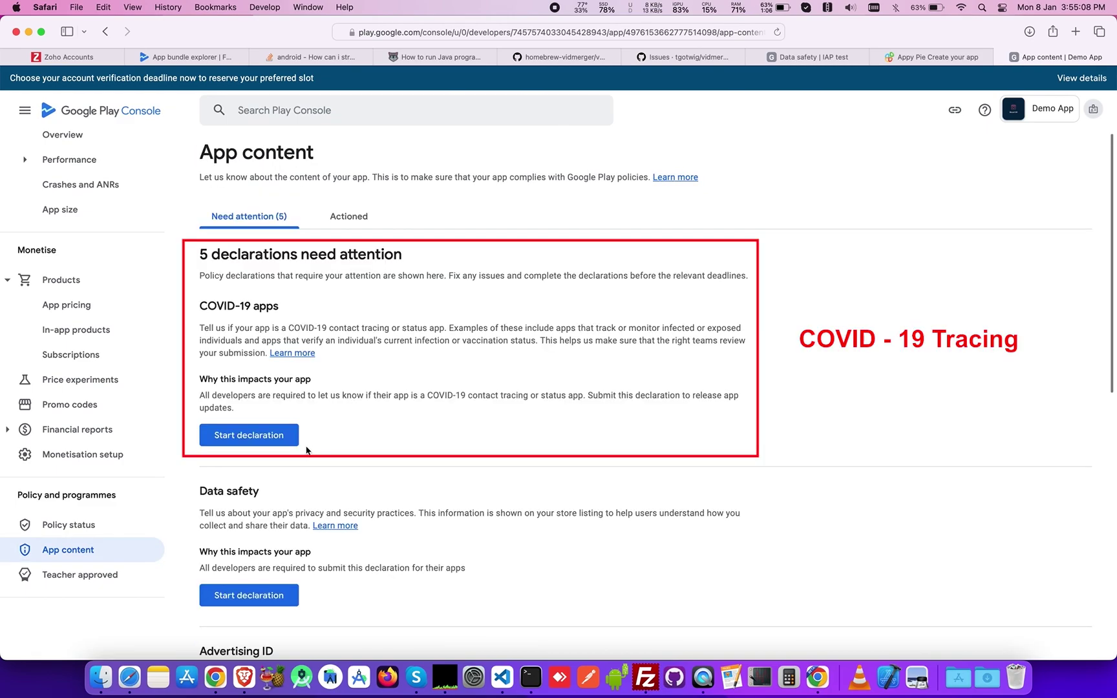
left_click(272, 437)
left_click(205, 331)
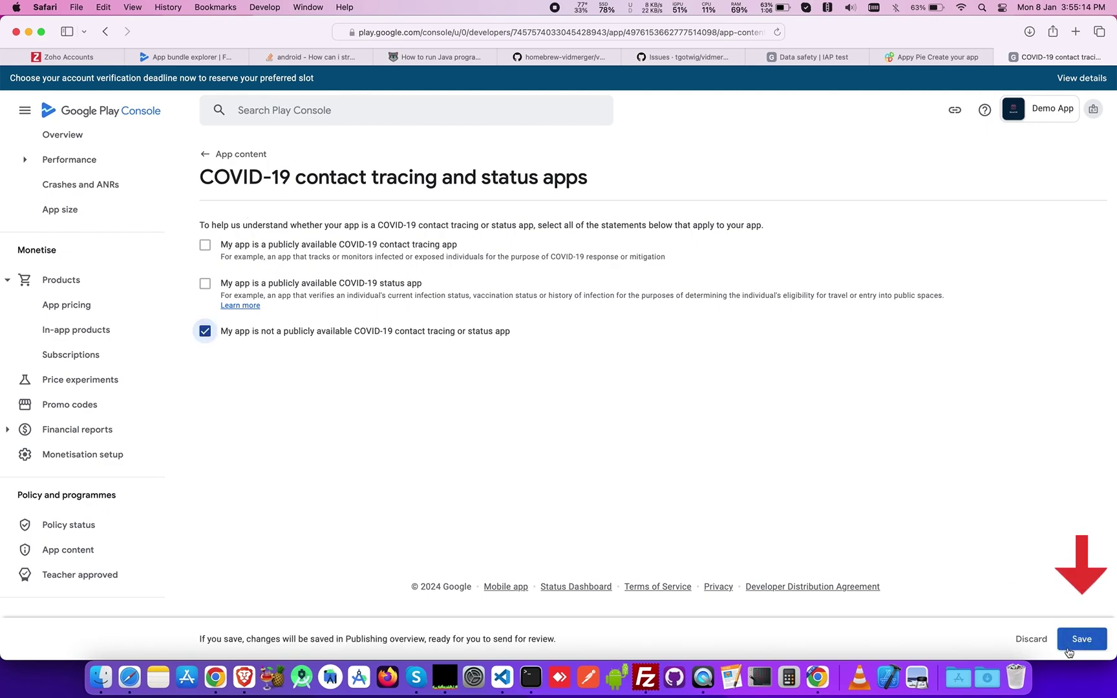
left_click(1079, 640)
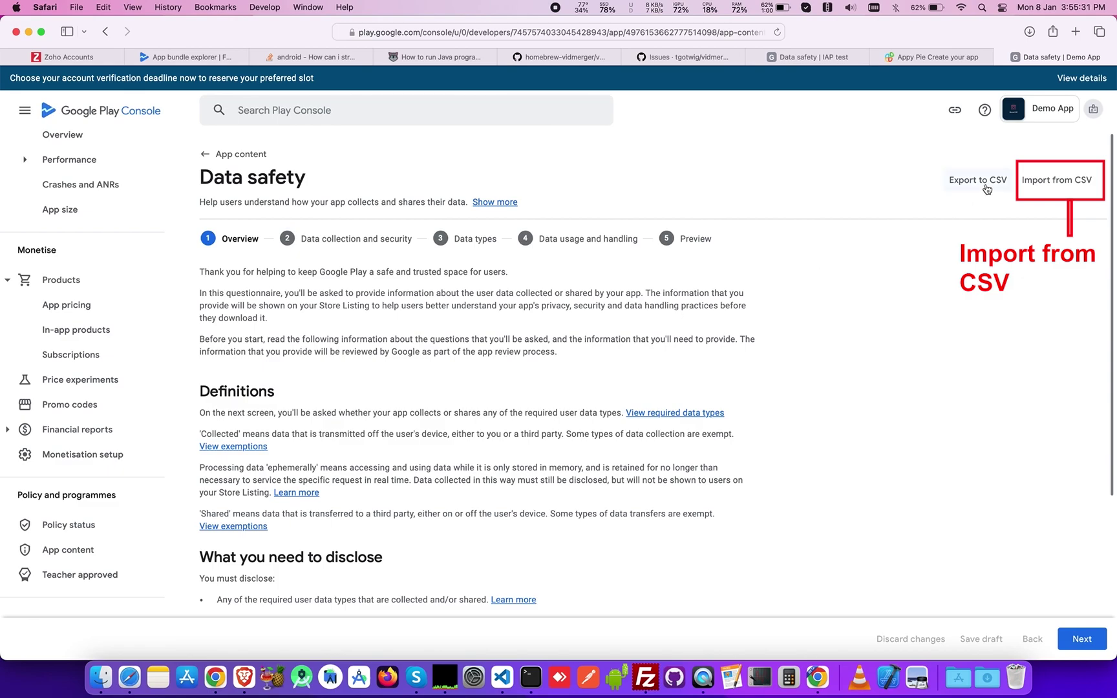
Step: Import Data safety answers from 'data_safety_export (1).csv' in Downloads, overwriting existing answers
left_click(1050, 180)
left_click(543, 304)
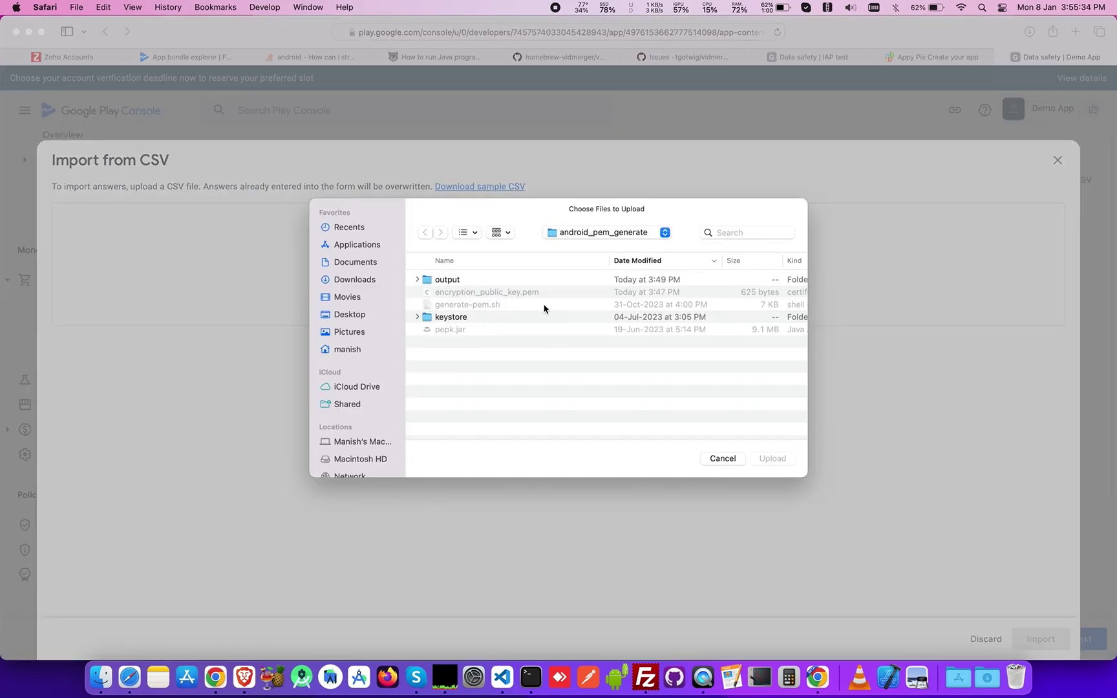
left_click(352, 280)
double_click(499, 391)
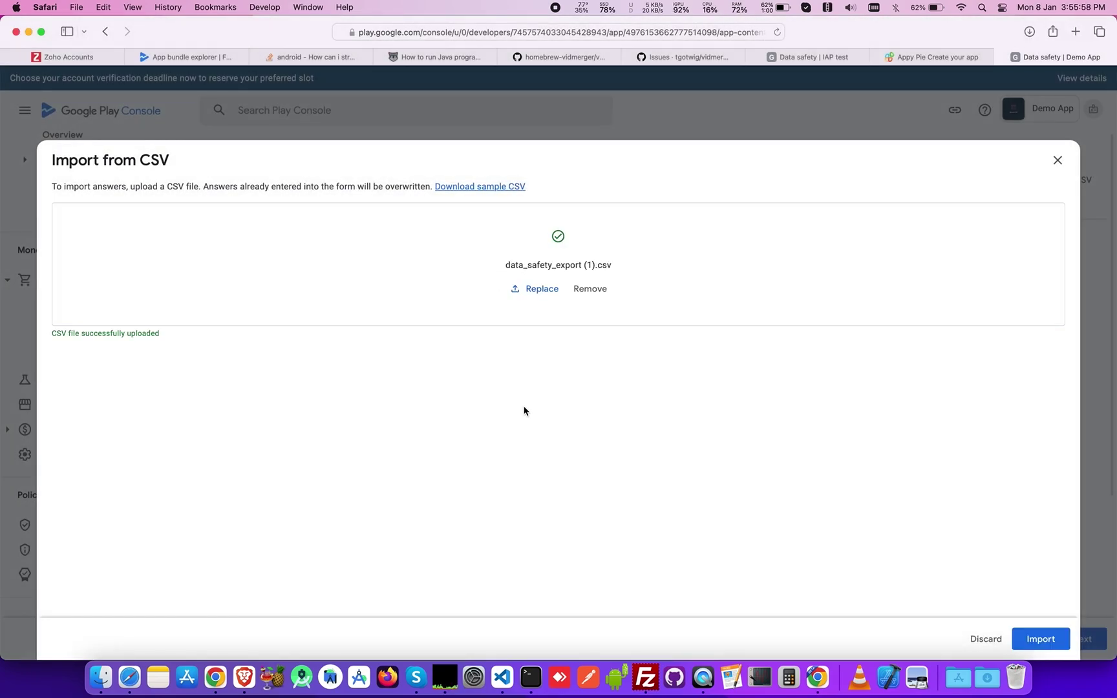
left_click(1041, 639)
left_click(654, 398)
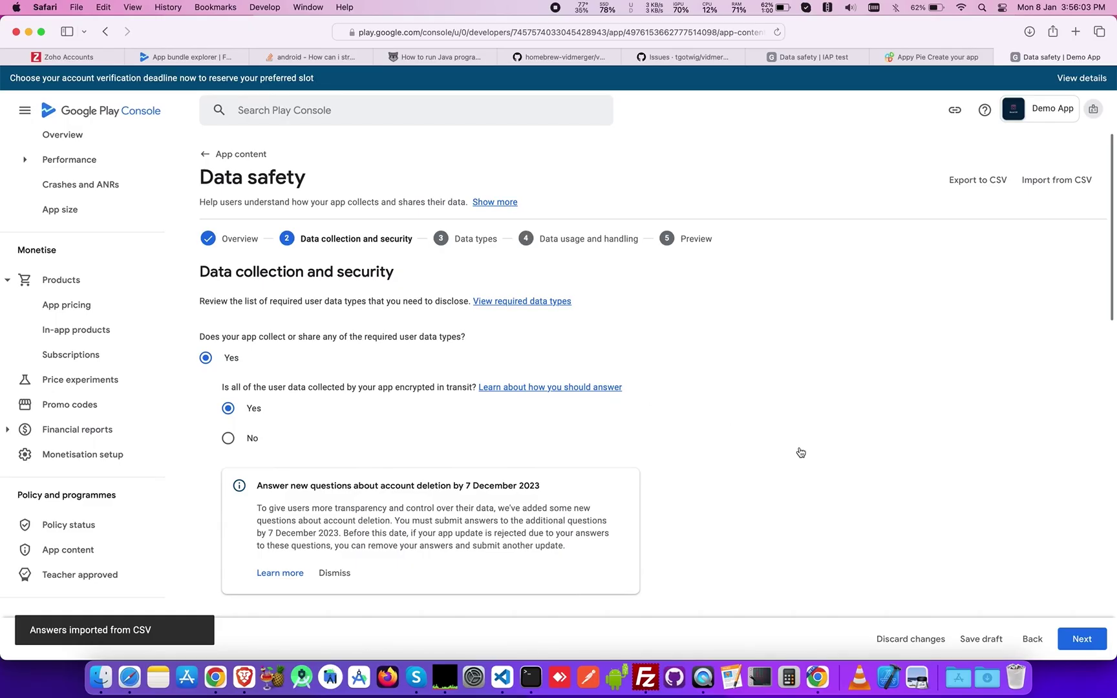
Step: Advance through data usage and handling to the preview and save the Data safety answers
scroll(802, 449, "down", 15)
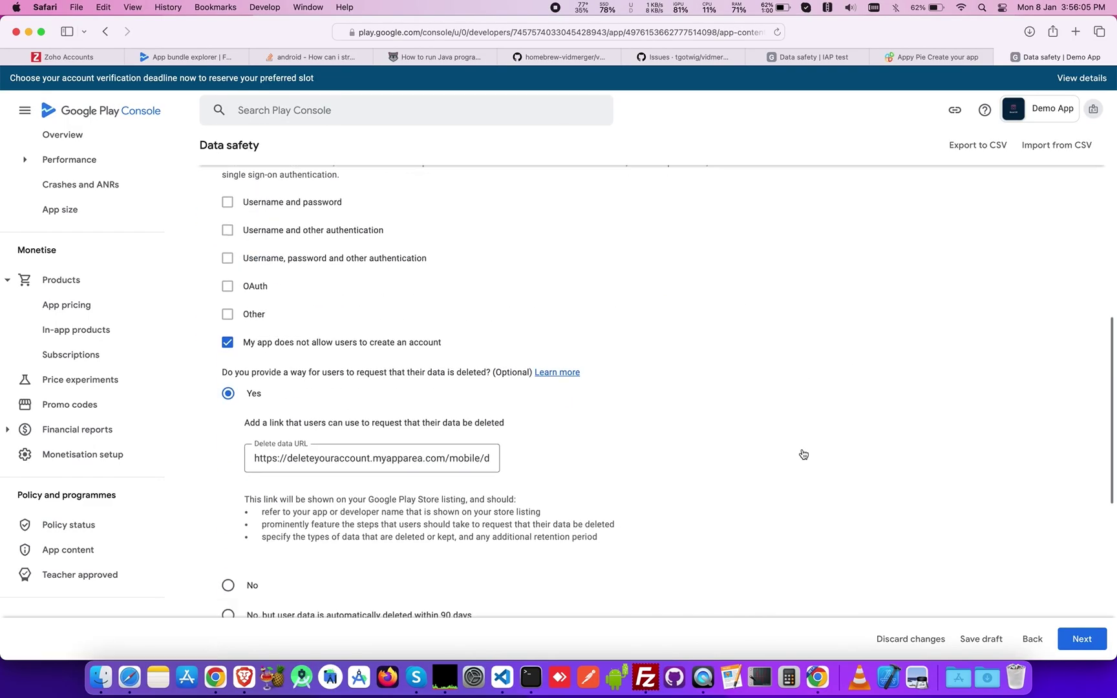
scroll(801, 448, "down", 5)
left_click(1081, 639)
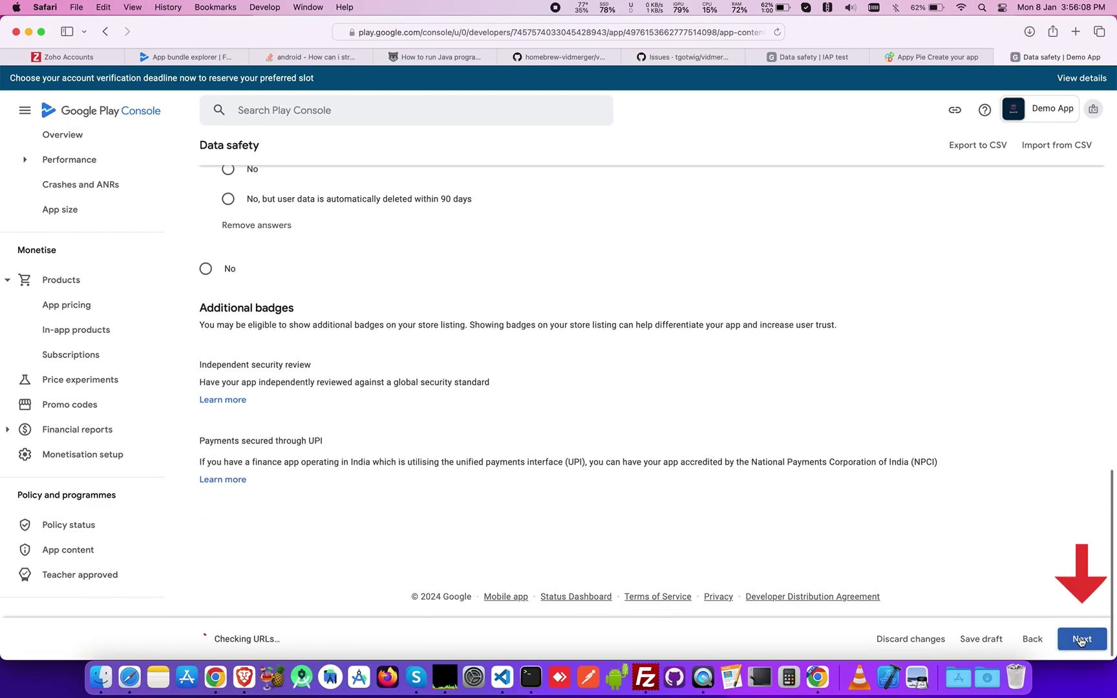
left_click(1081, 639)
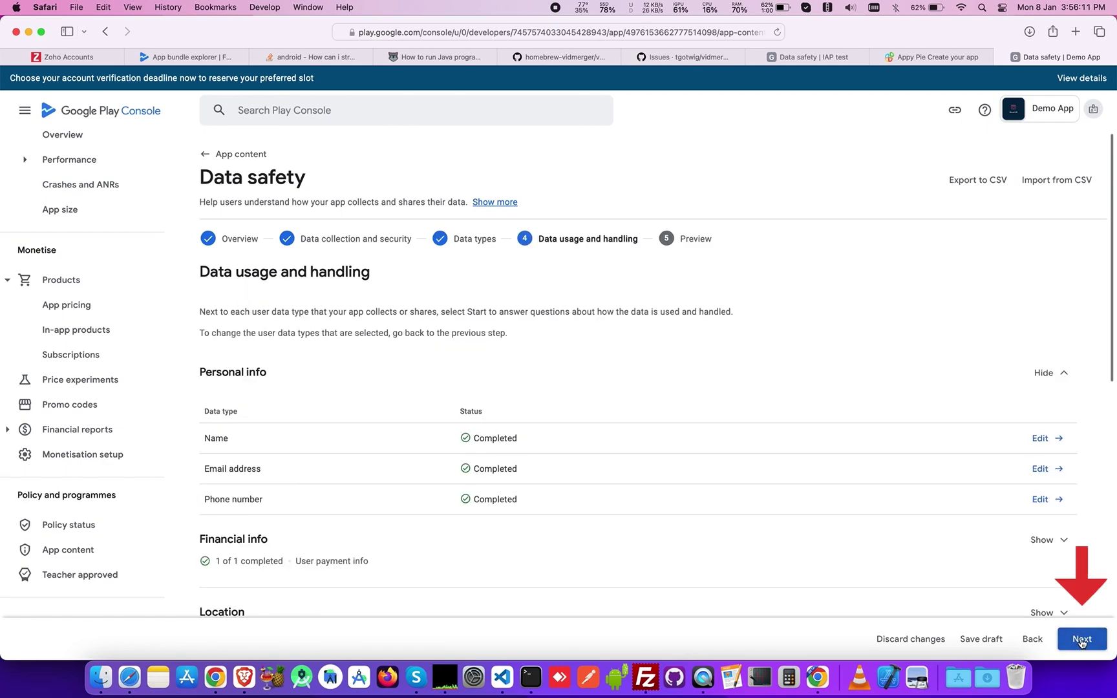
left_click(1081, 639)
left_click(1081, 639)
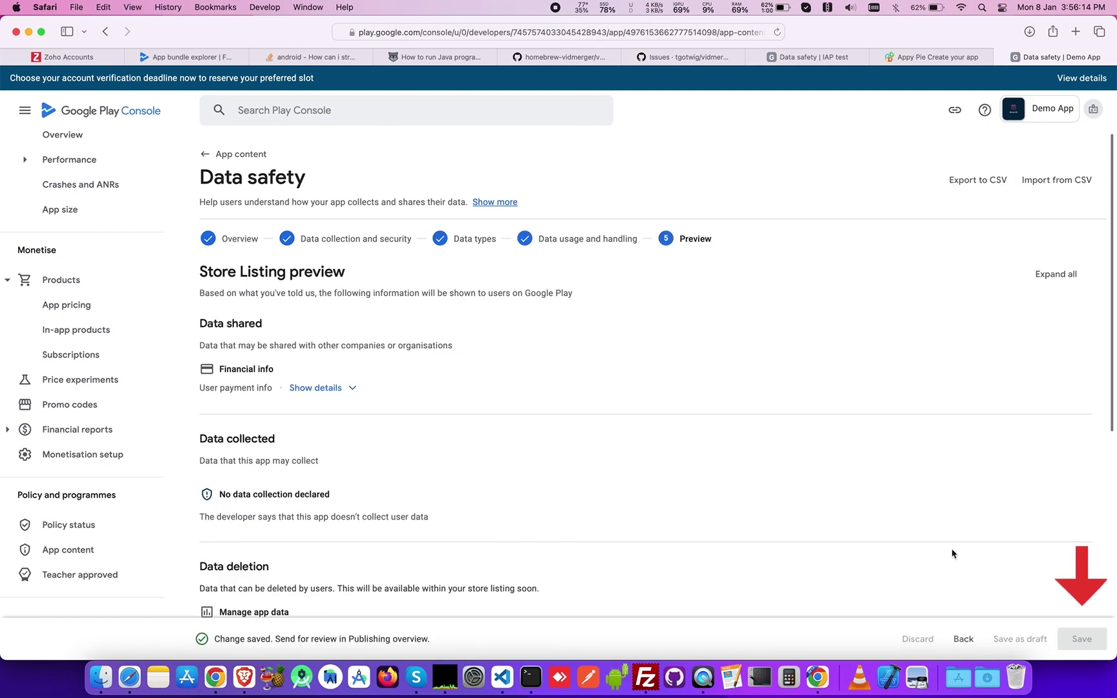
Step: Declare that the app does not use an advertising ID and save
left_click(205, 159)
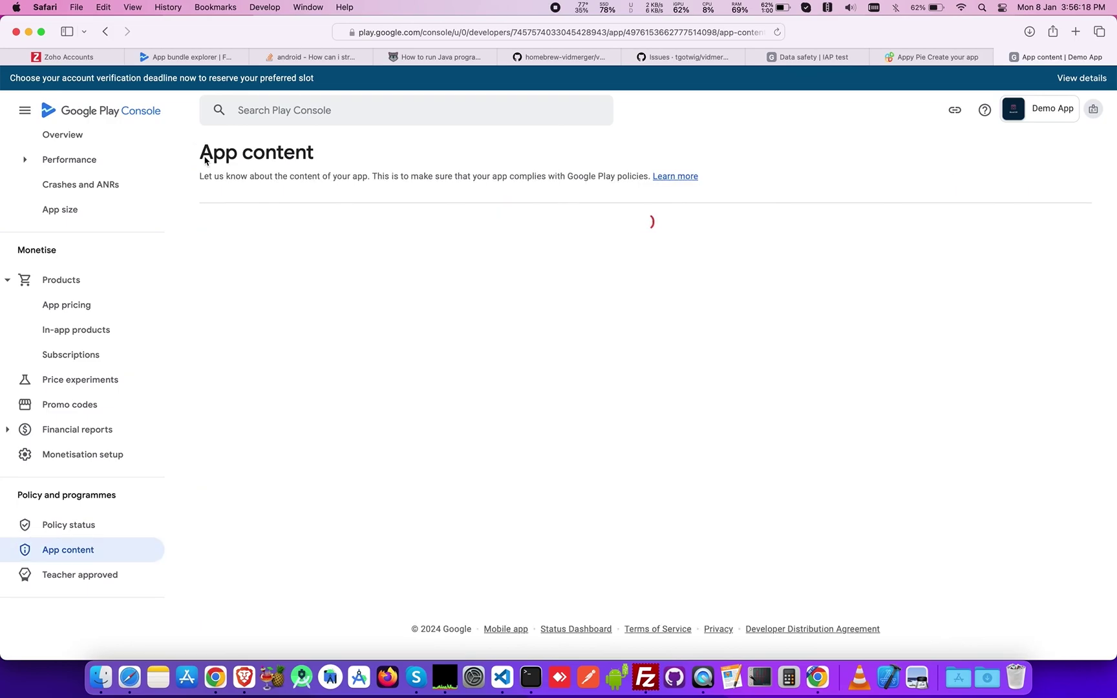
left_click(259, 417)
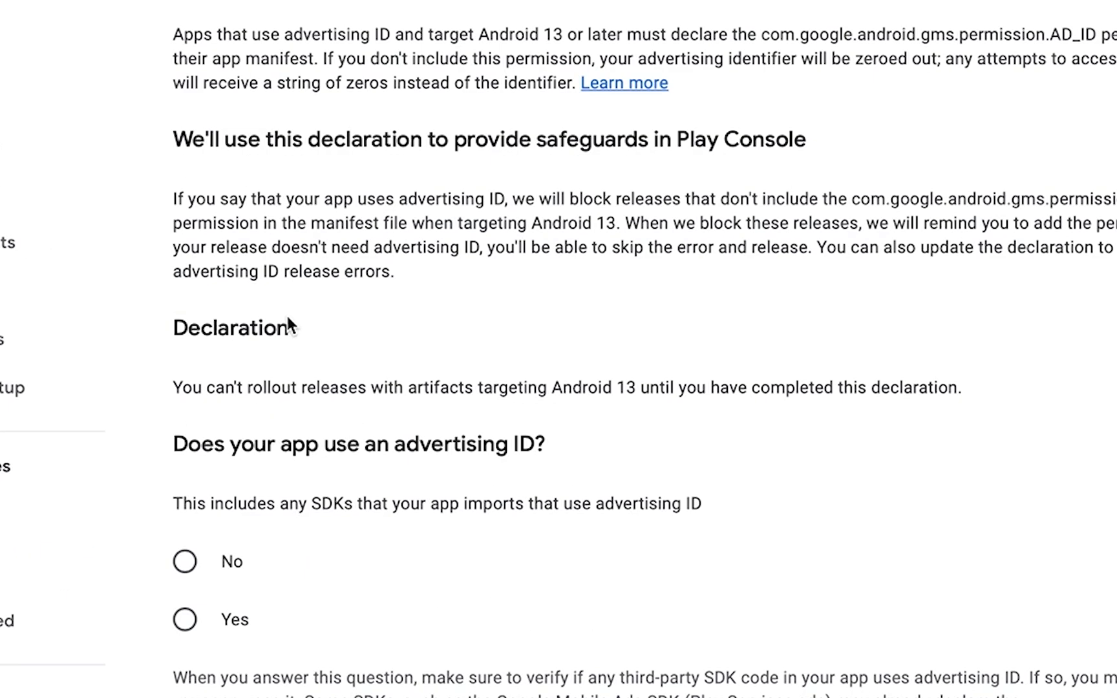
scroll(285, 313, "down", 4)
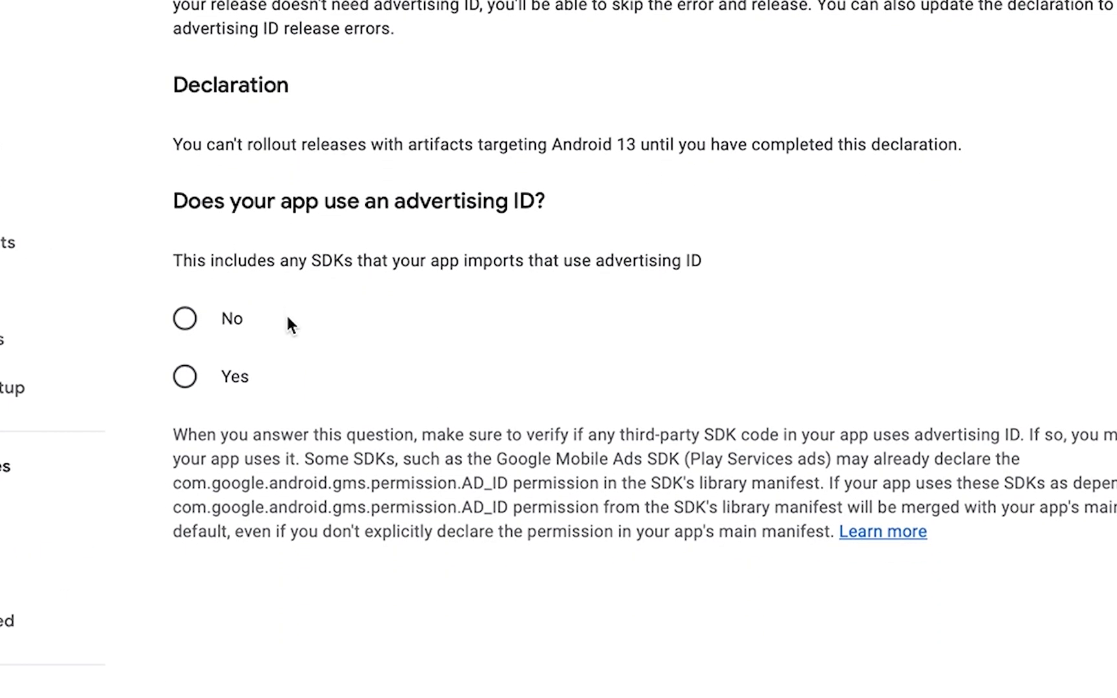
left_click(185, 317)
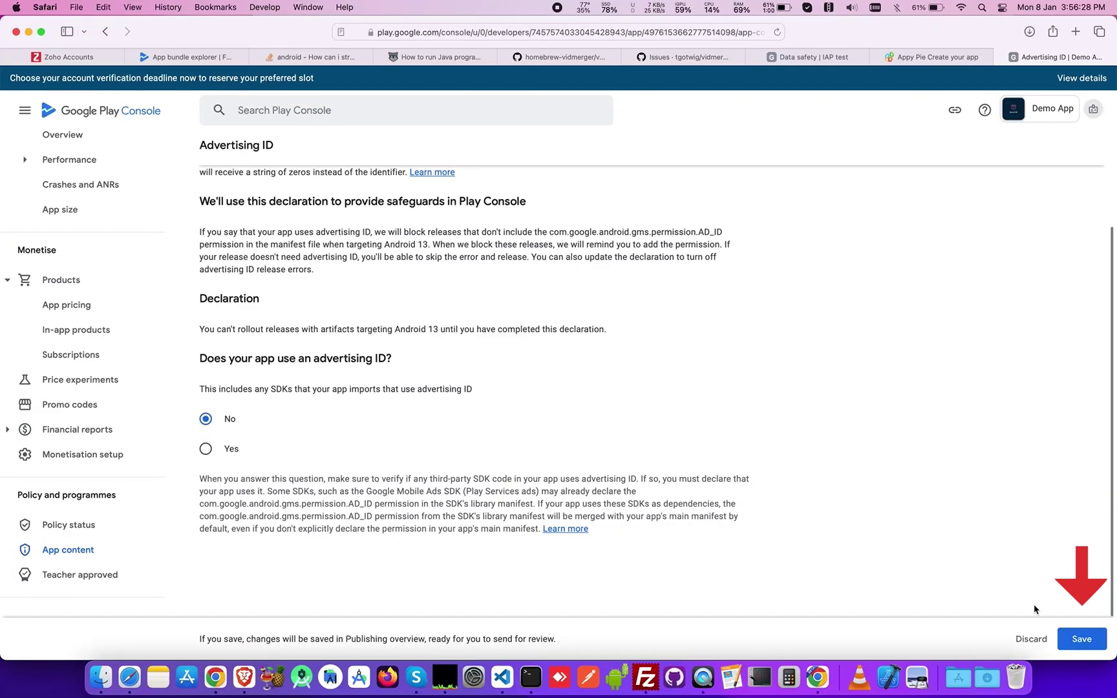
left_click(1078, 638)
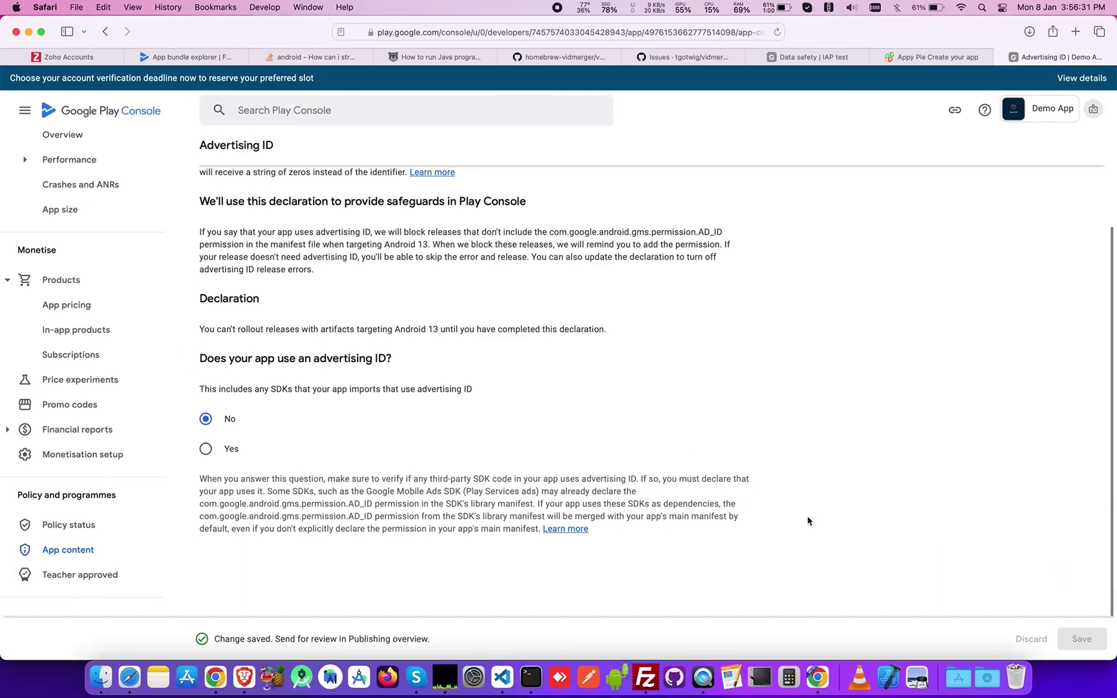
scroll(517, 355, "up", 3)
Step: Declare that Demo App is not a government app and save
left_click(203, 157)
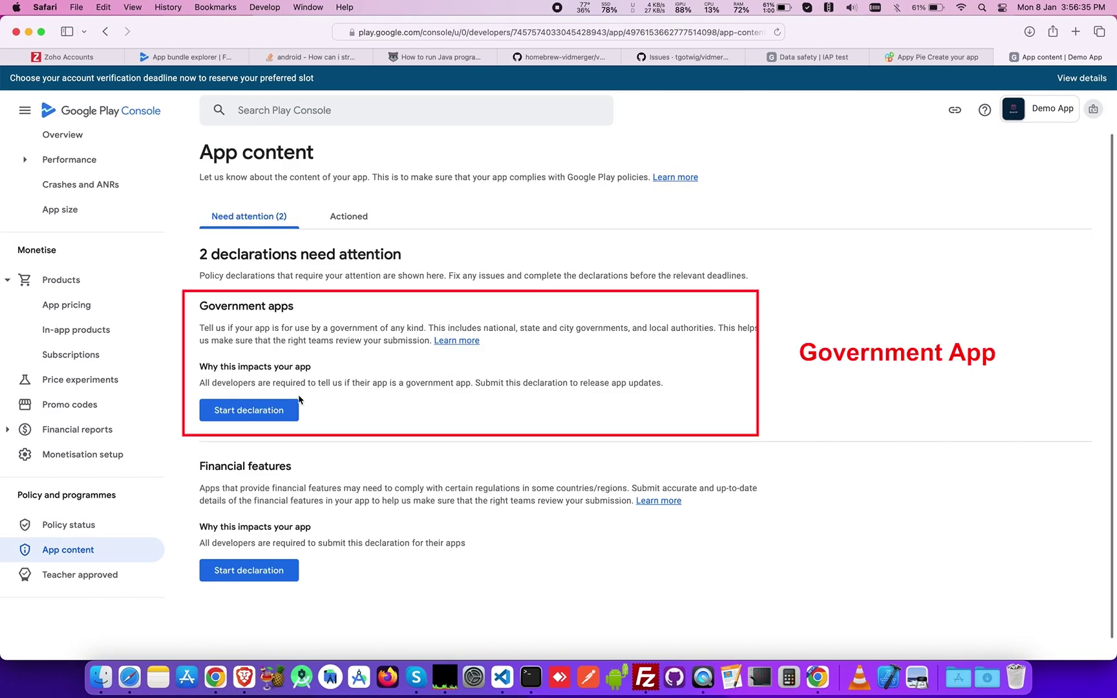
left_click(266, 414)
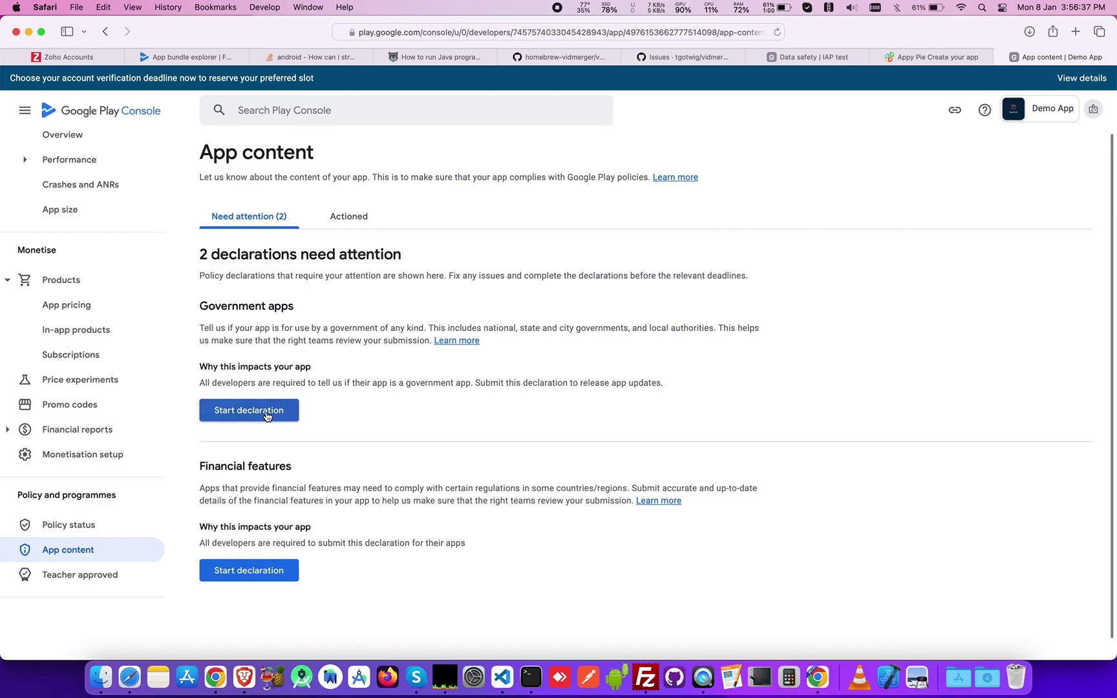
left_click(205, 329)
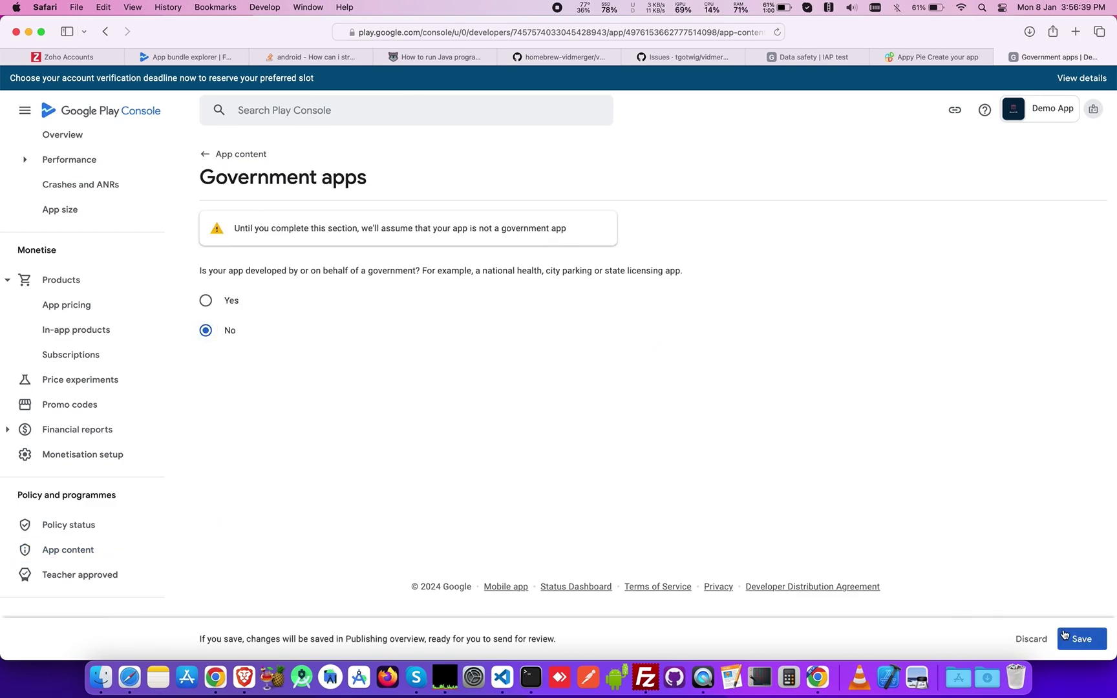
left_click(1081, 638)
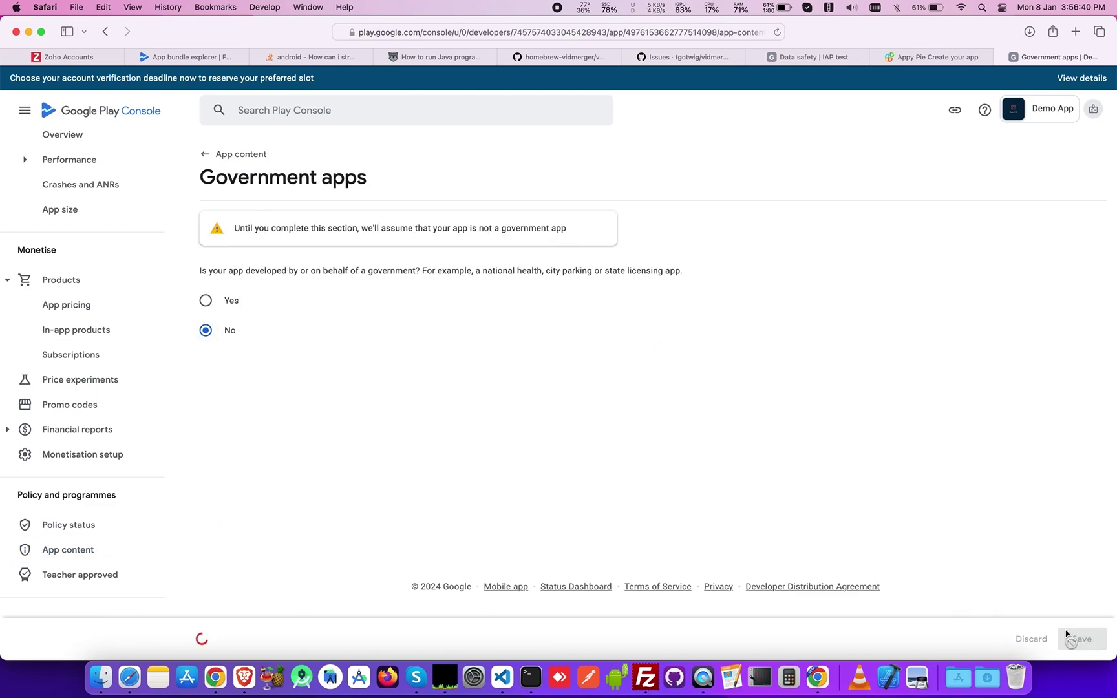
Step: Tick 'My app doesn't provide any financial features' in the Financial features declaration
left_click(204, 155)
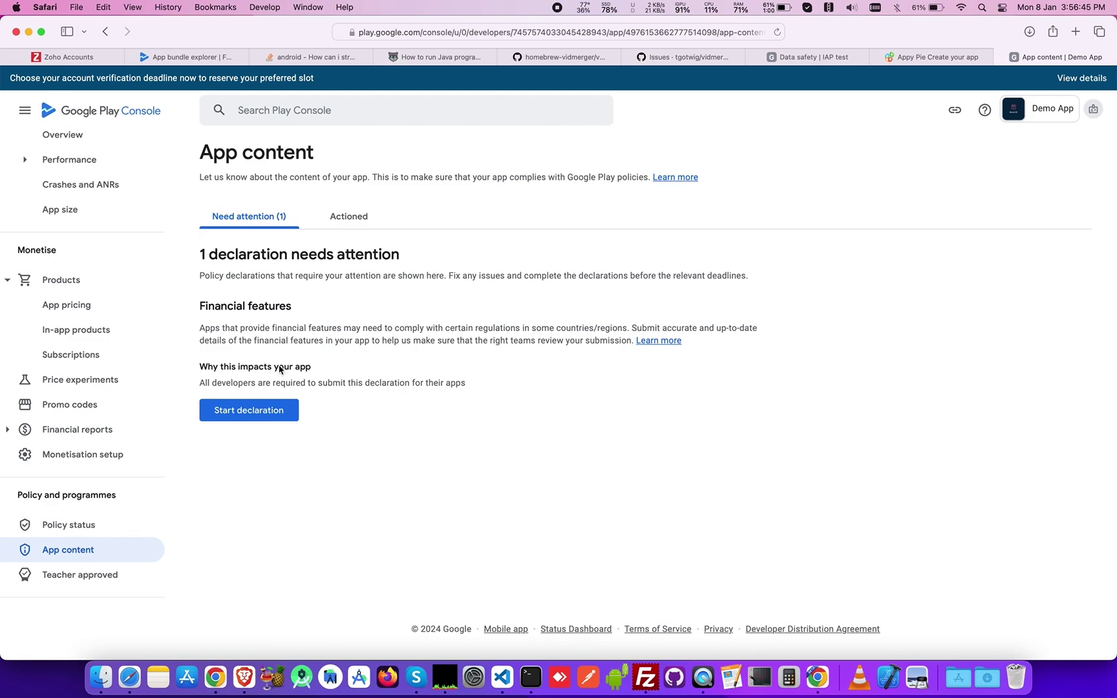
left_click(250, 408)
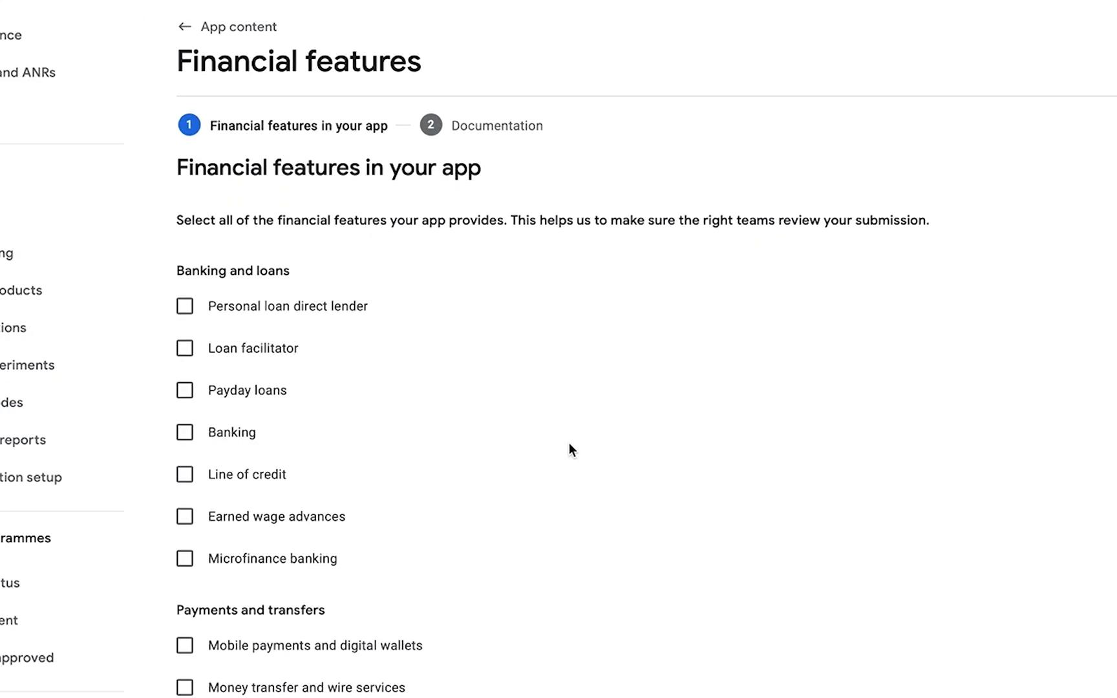
scroll(570, 449, "down", 9)
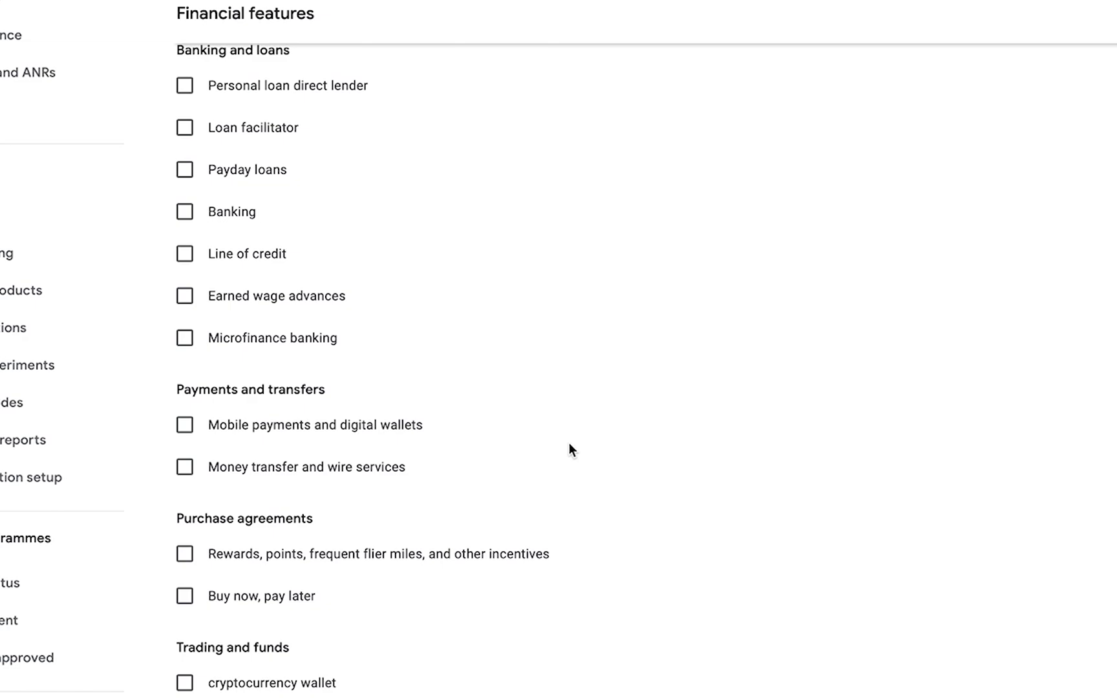
scroll(569, 449, "down", 5)
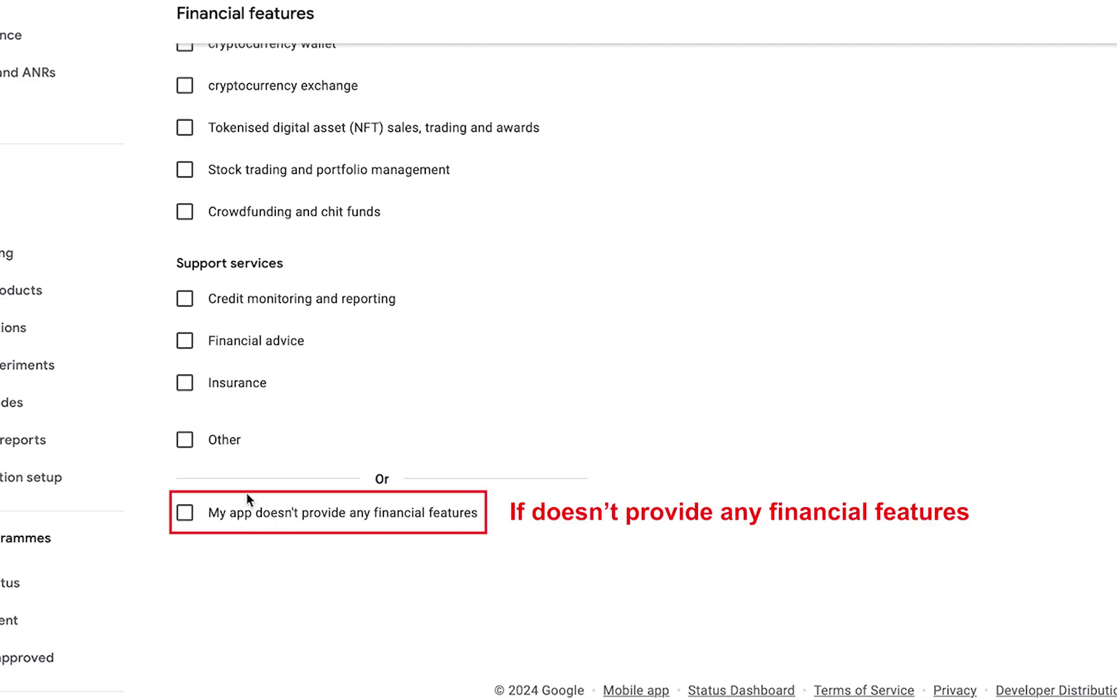
left_click(183, 516)
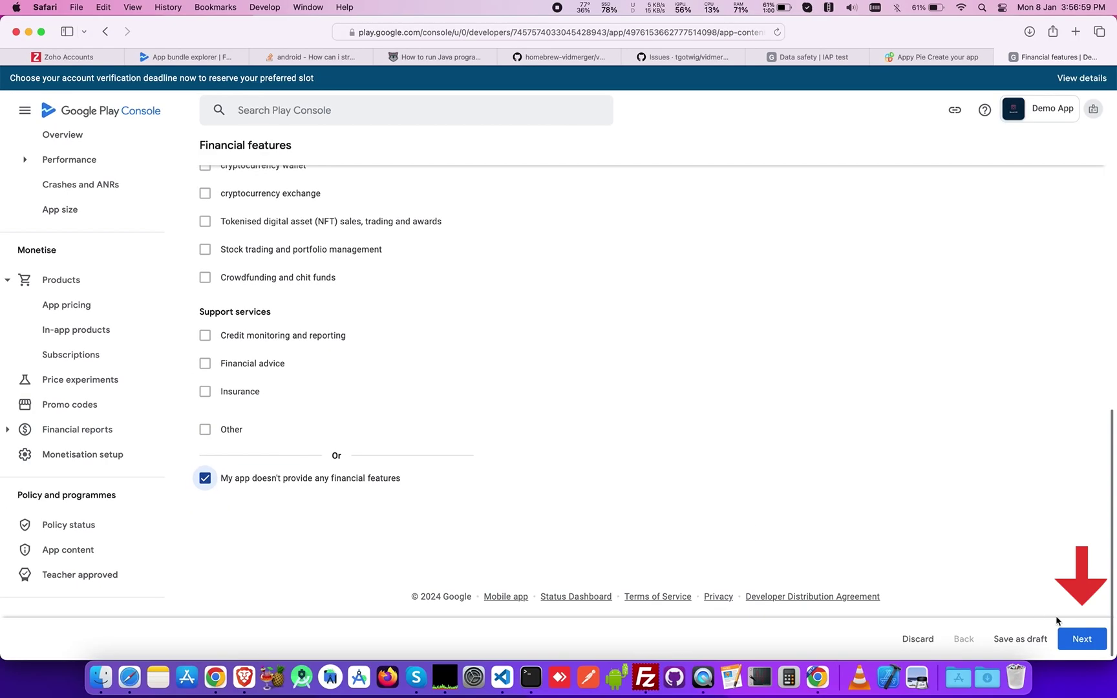
left_click(1079, 638)
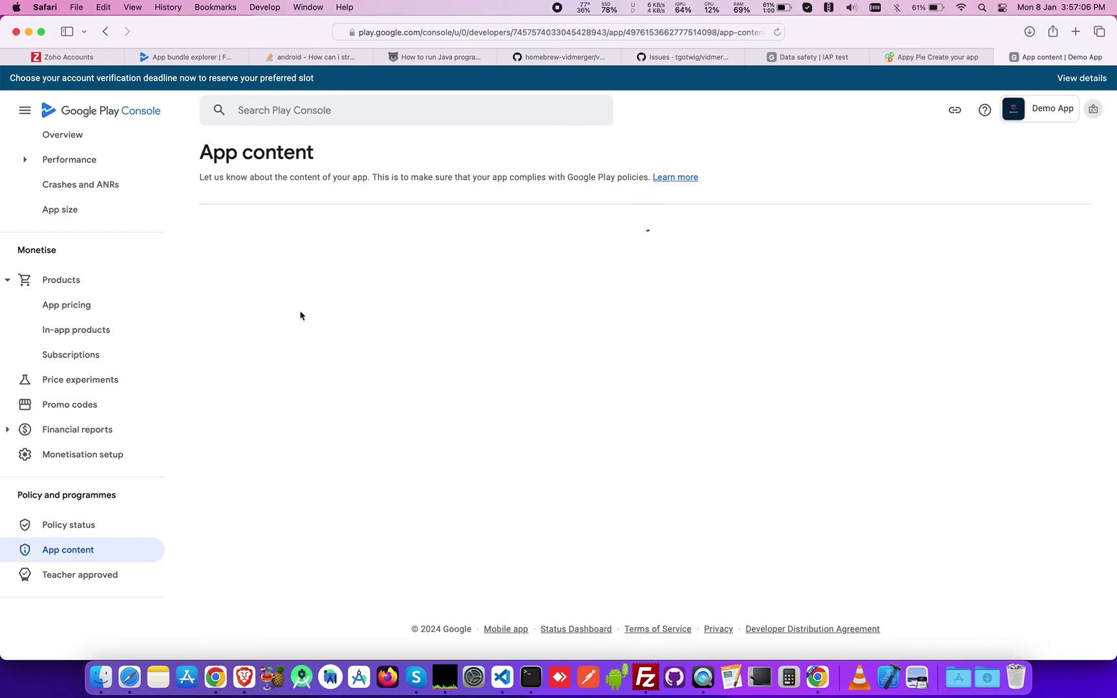
Step: Set the app category to Communication in Store settings and save
scroll(105, 326, "up", 10)
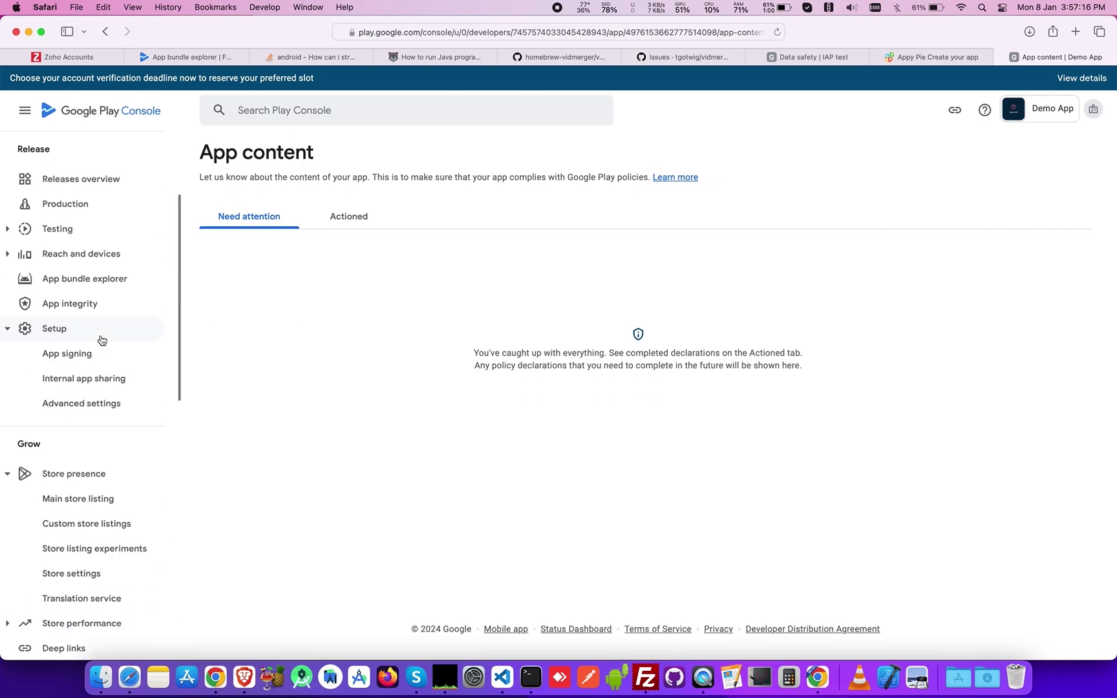
left_click(77, 498)
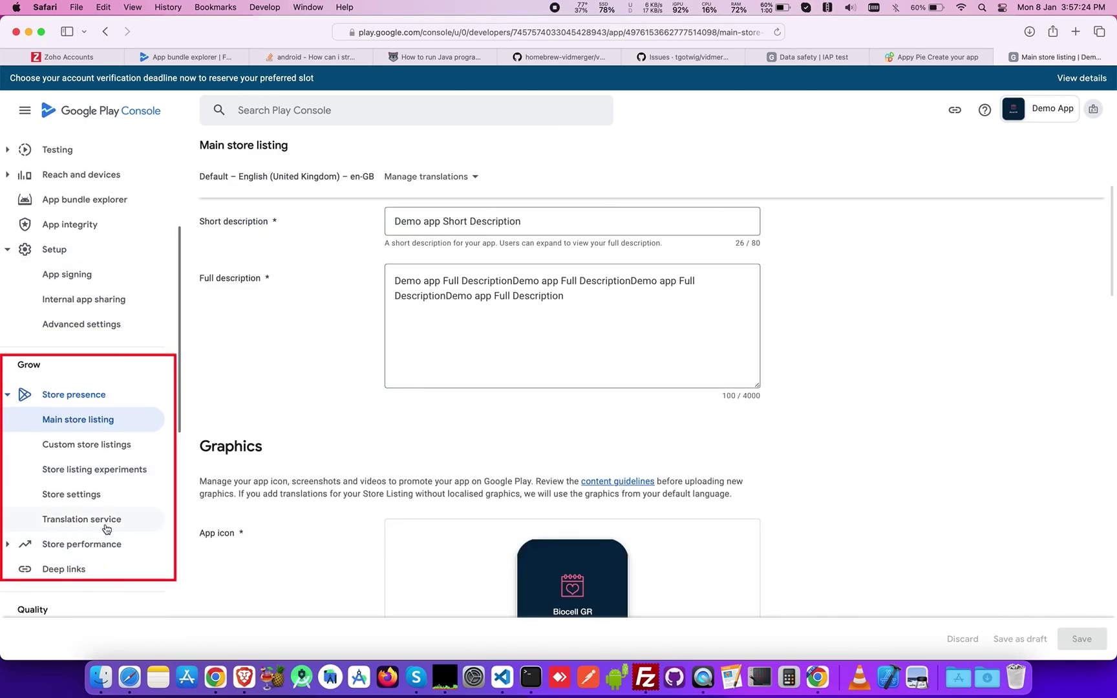
left_click(107, 506)
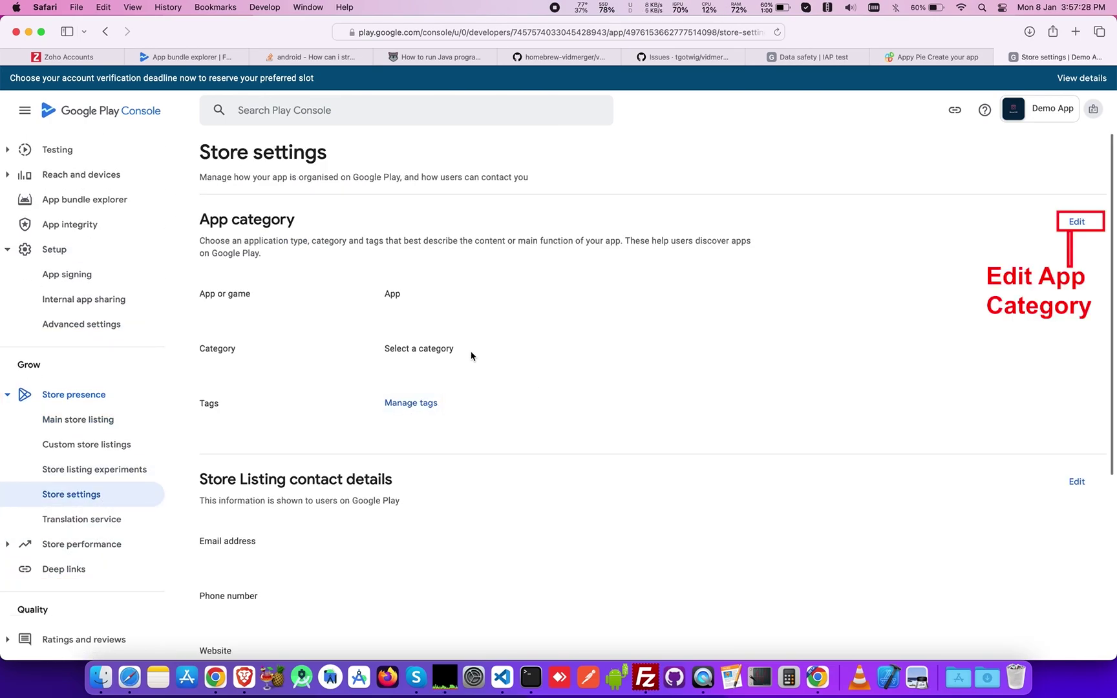
left_click(1076, 225)
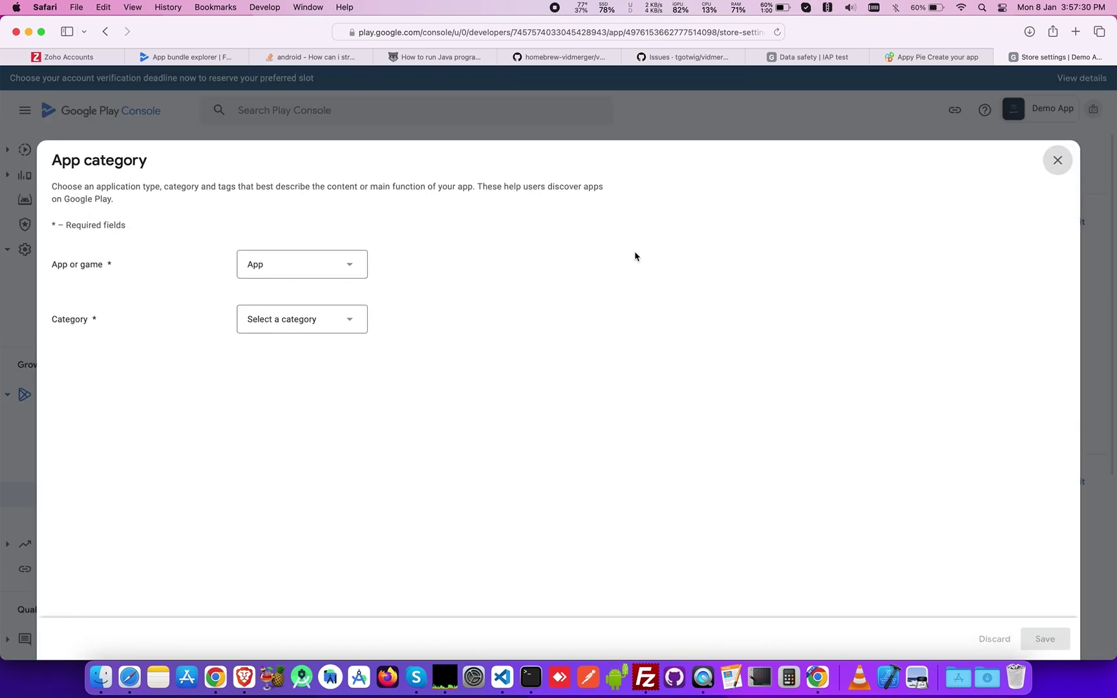
left_click(274, 322)
left_click(281, 442)
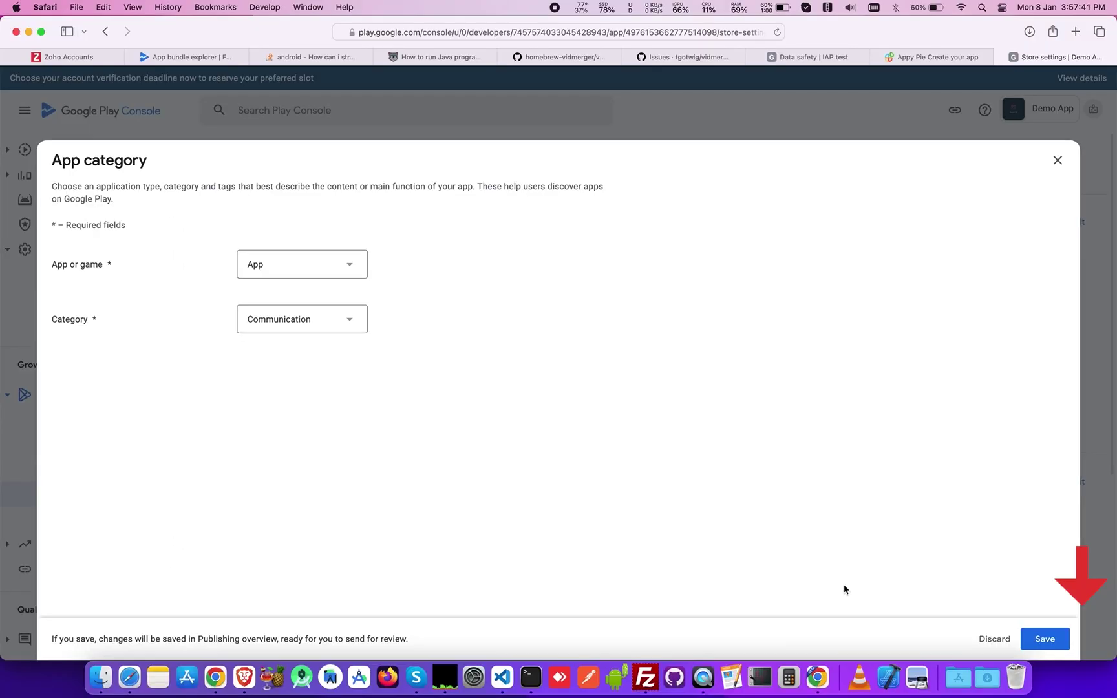
left_click(1045, 639)
left_click(1058, 160)
Step: Enter a contact e-mail address and phone number in the store listing contact details and save
scroll(681, 428, "down", 5)
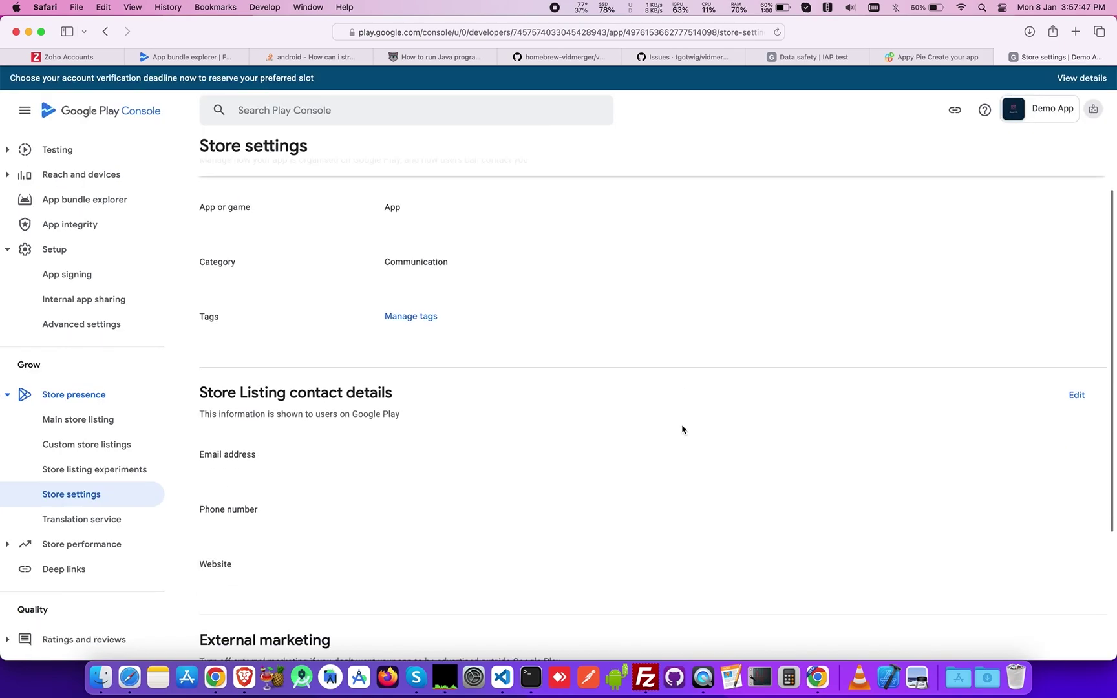
left_click(1076, 309)
left_click(451, 252)
type("test@.com")
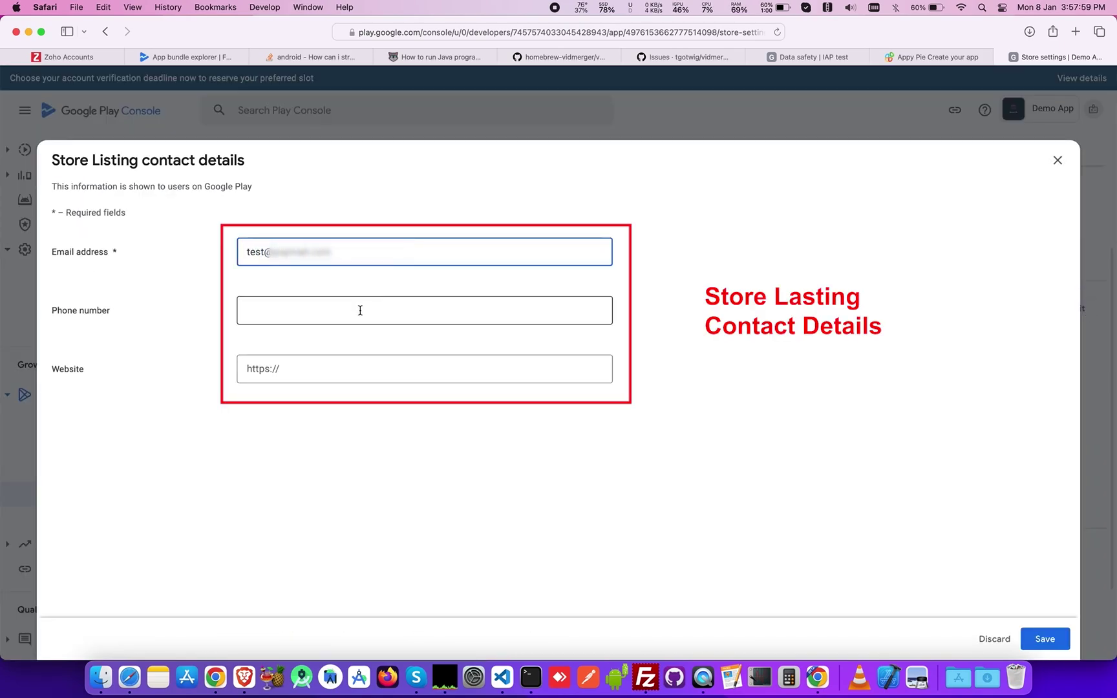
left_click(359, 310)
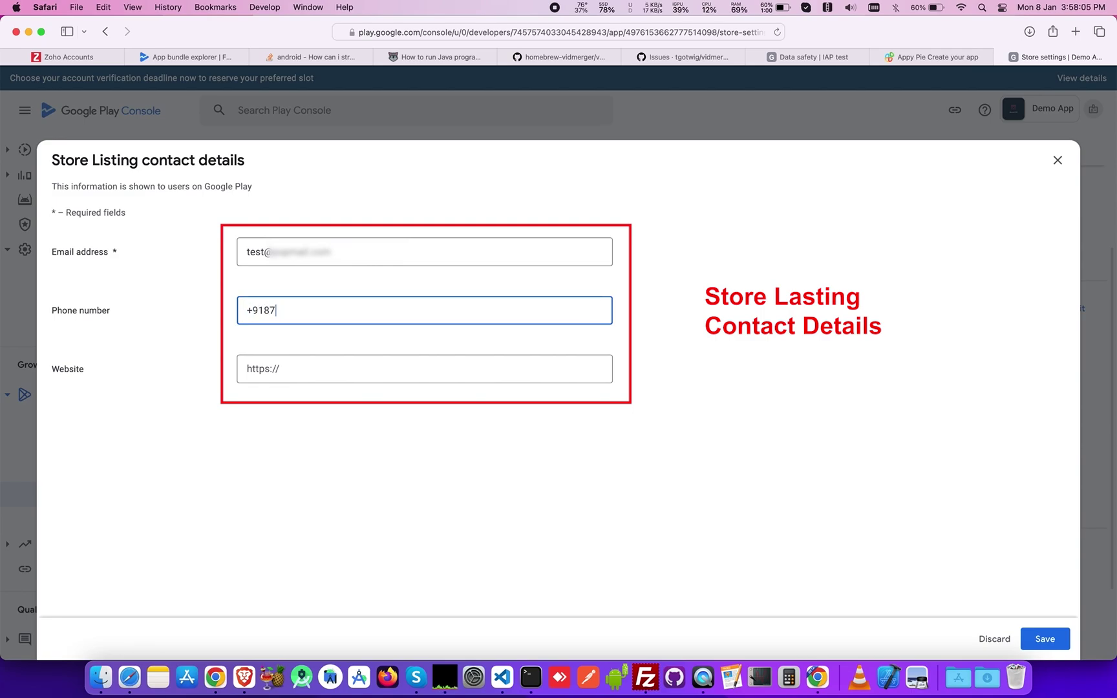
type("+9187")
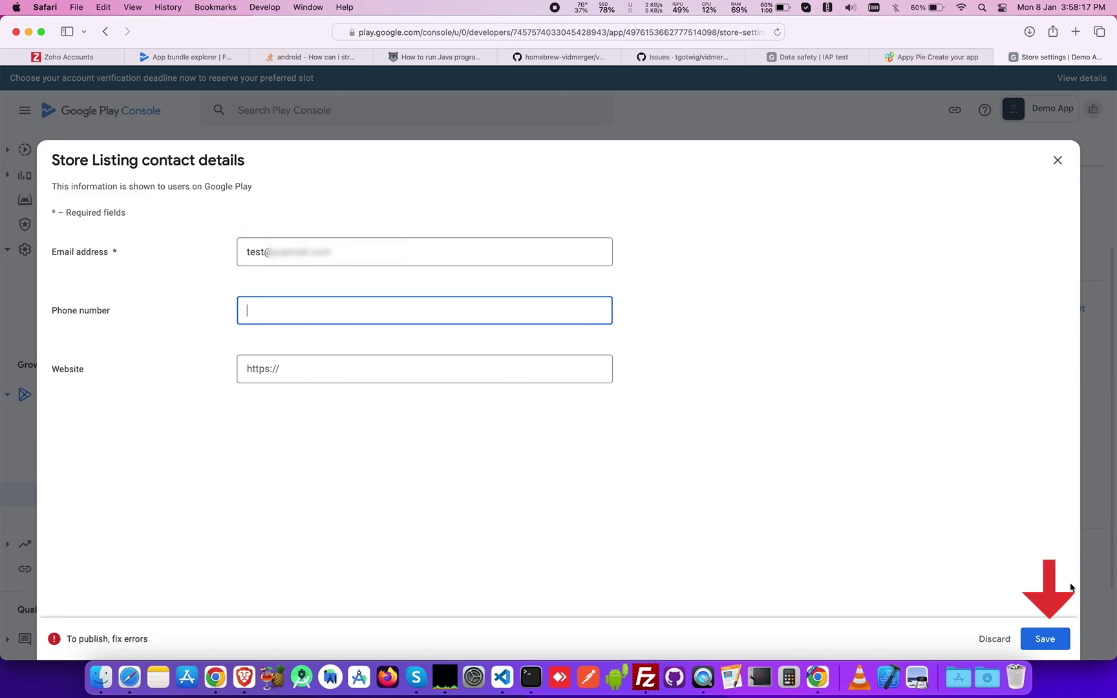
left_click(1045, 638)
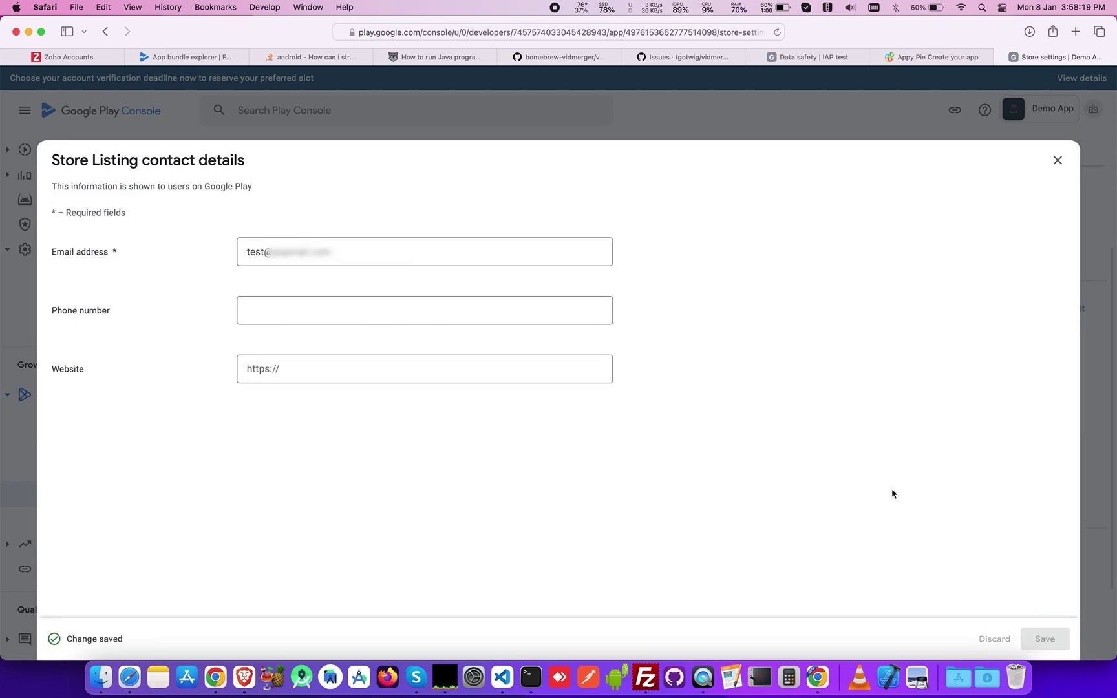
left_click(1058, 161)
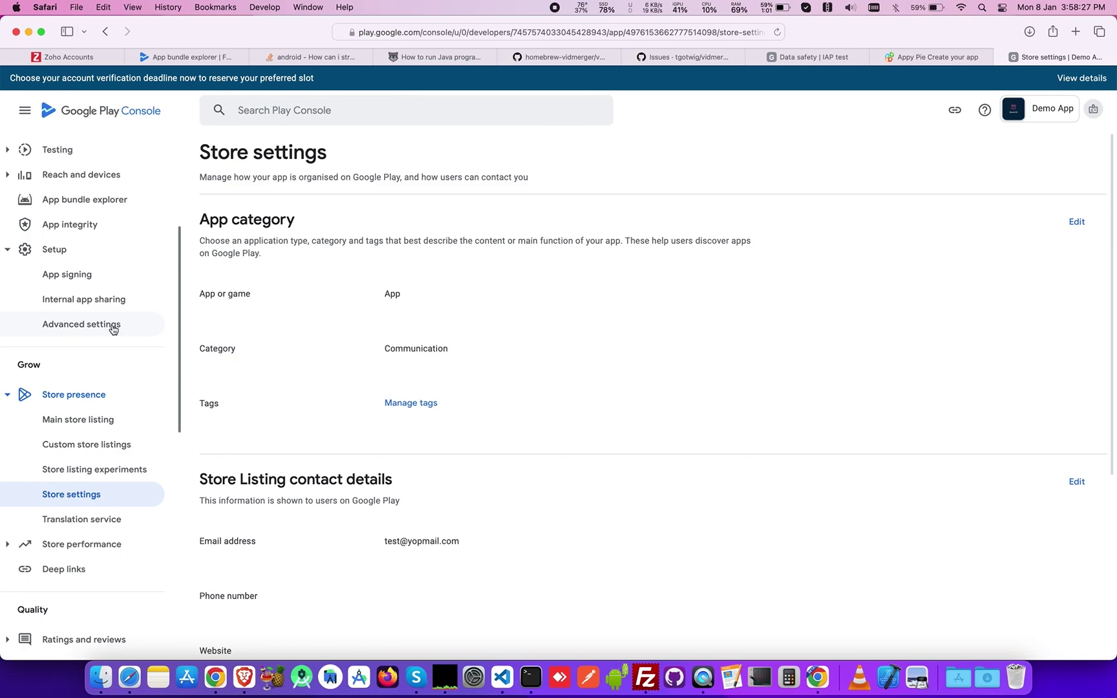
scroll(113, 329, "up", 5)
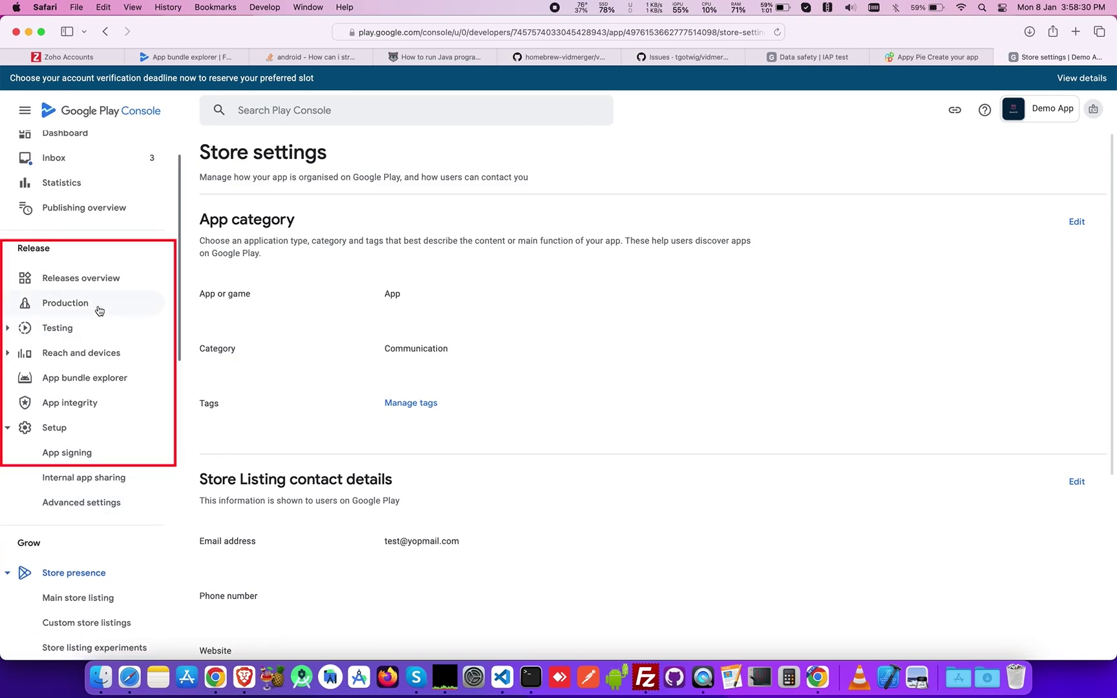
Step: Add all 177 countries/regions as targeted on the Production track
left_click(98, 305)
left_click(486, 283)
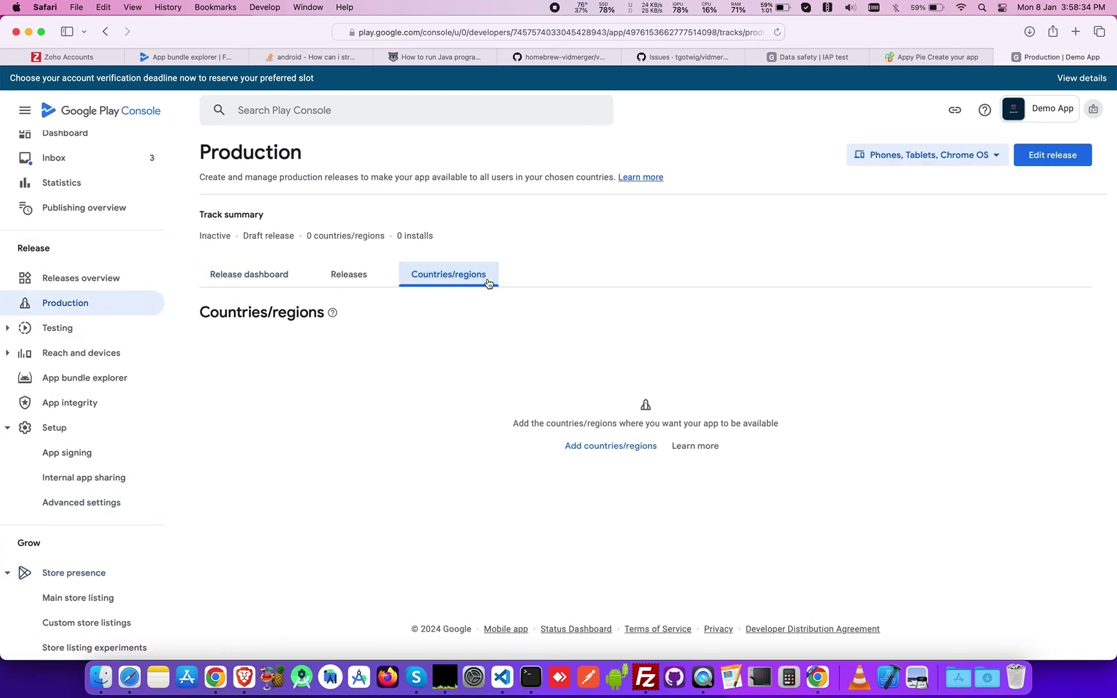
left_click(614, 446)
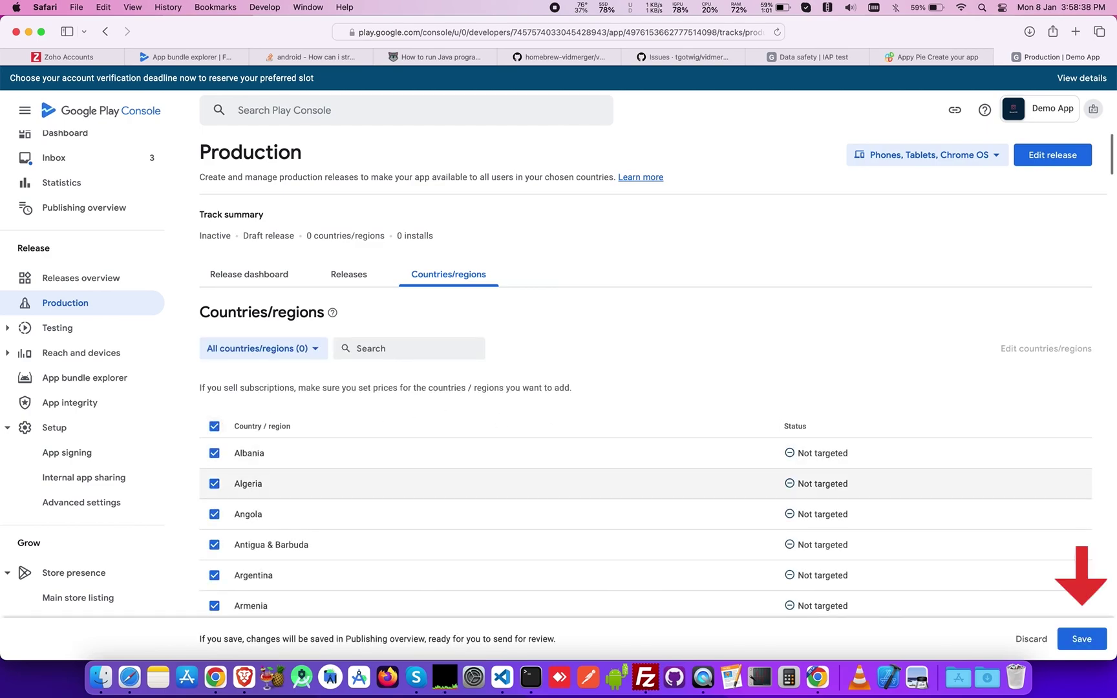
left_click(1081, 639)
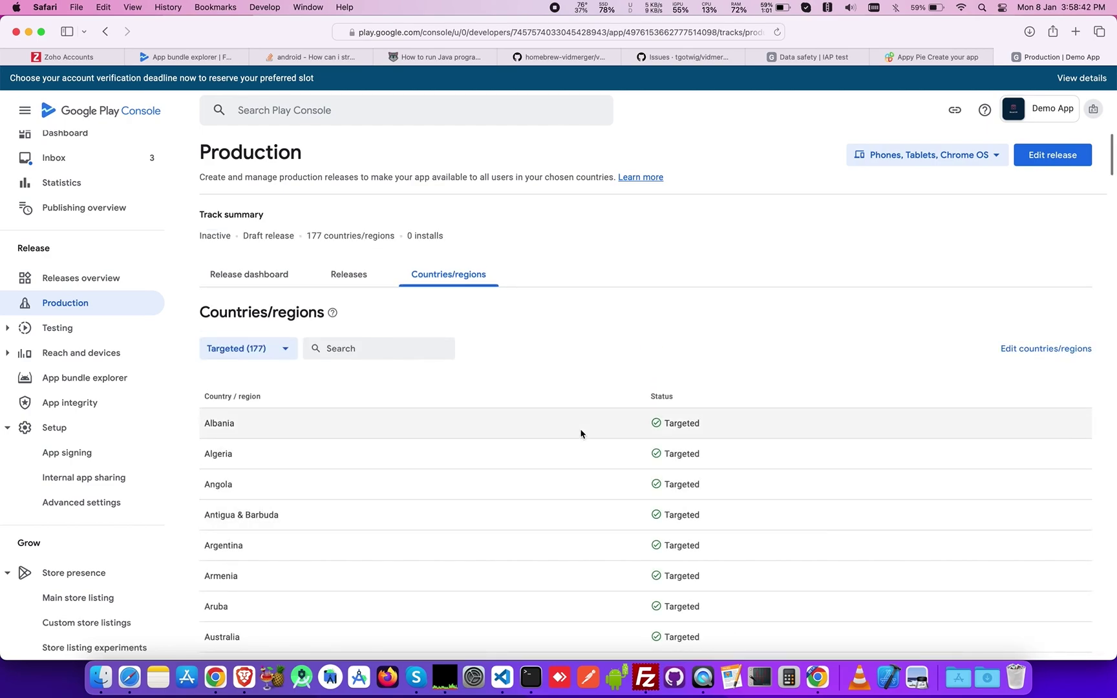